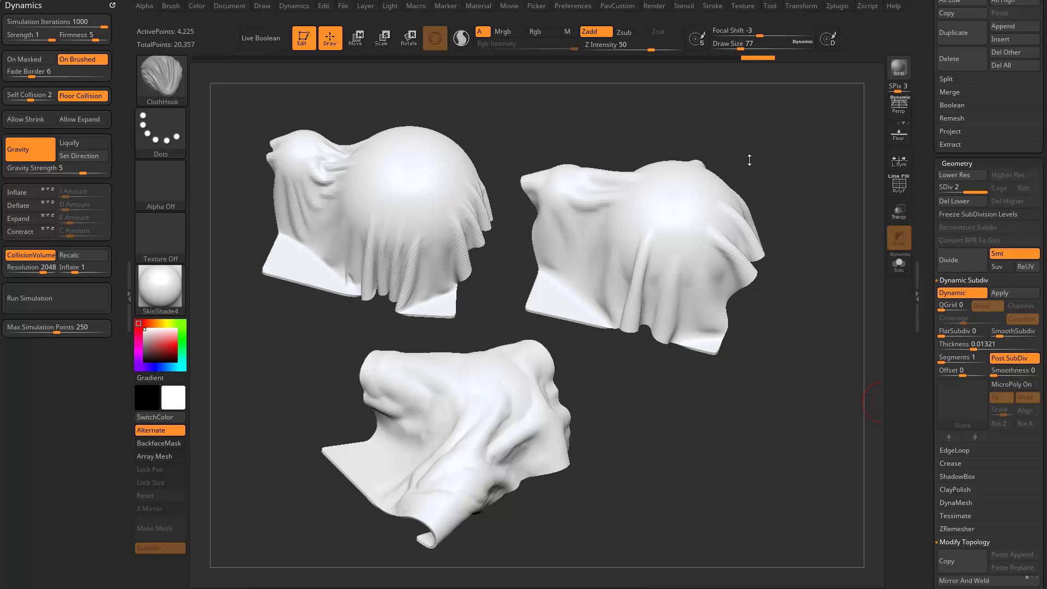
# - Clear the extra model copies from the canvas, apply the MatCap Gray material and set the simulation firmness to 3
pyautogui.hotkey('ctrl', 'n')
pyautogui.moveTo(652, 224); pyautogui.dragTo(745, 260)
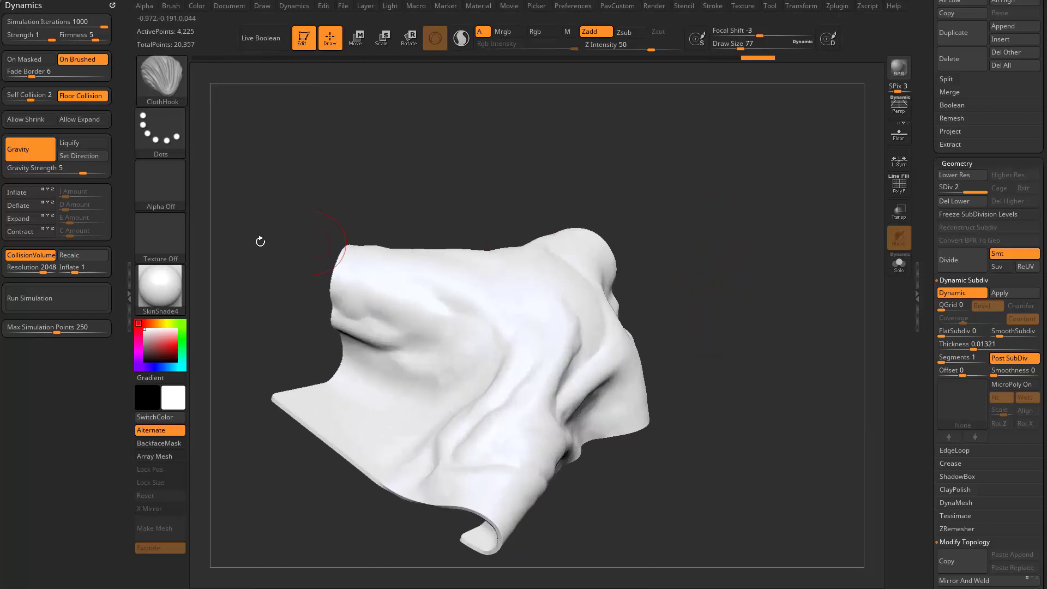
pyautogui.click(160, 291)
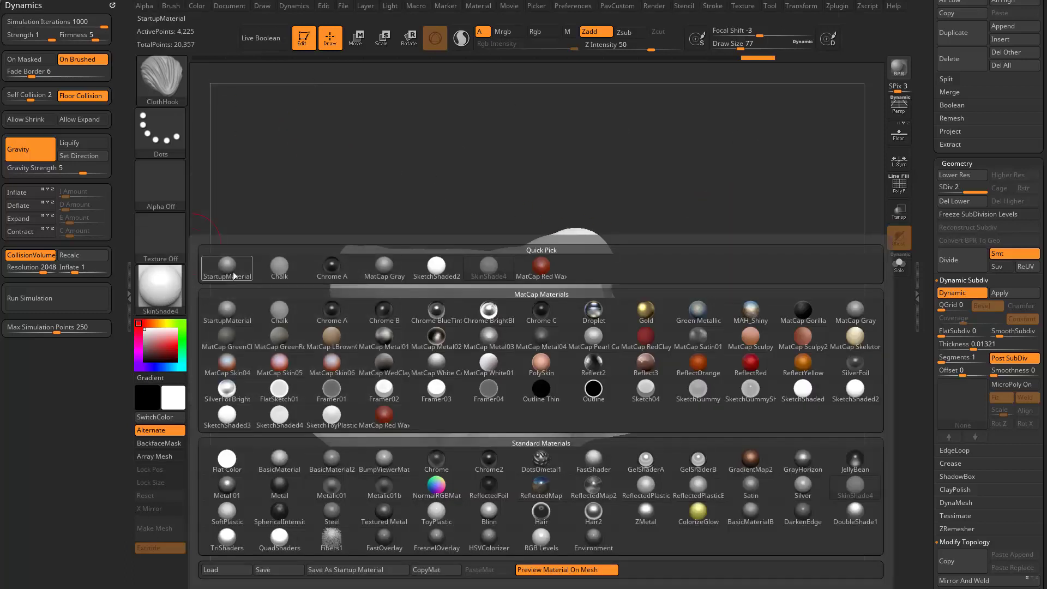
pyautogui.click(855, 310)
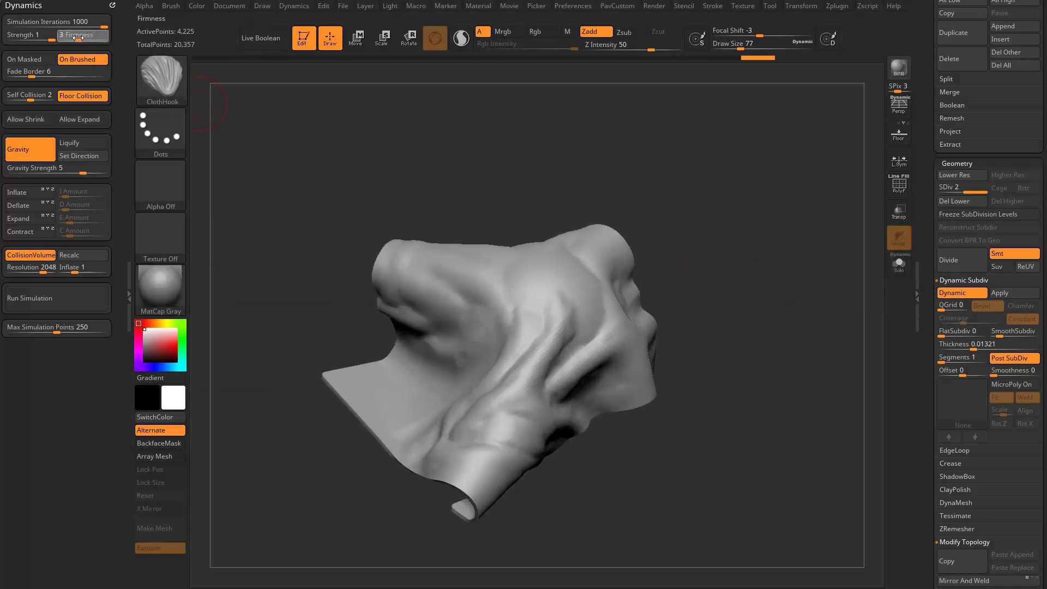
pyautogui.moveTo(680, 304); pyautogui.dragTo(717, 327)
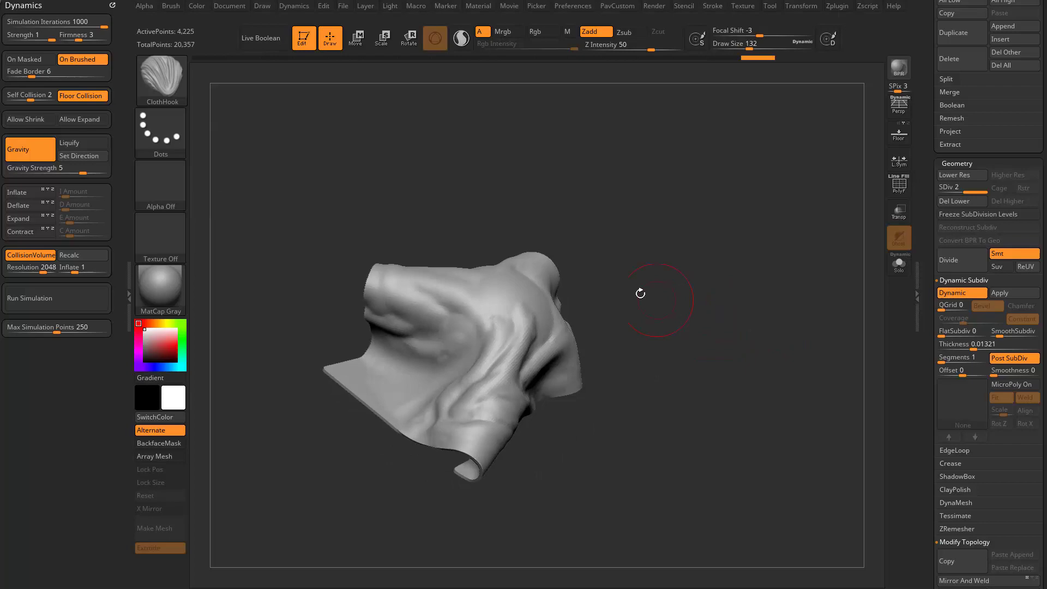
# - Try pulling folds into the draped cloth with the ClothHook brush
pyautogui.press('b')
pyautogui.press('Escape')
pyautogui.press('s')
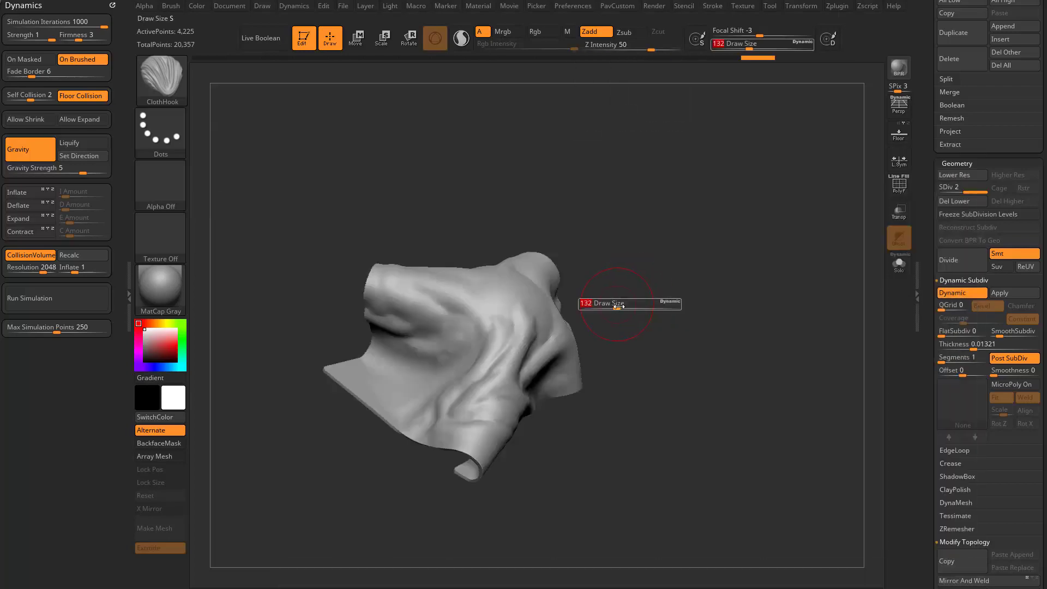
pyautogui.moveTo(617, 307); pyautogui.dragTo(645, 307)
pyautogui.moveTo(541, 319)
pyautogui.mouseDown()
pyautogui.moveTo(551, 320)
pyautogui.moveTo(549, 309)
pyautogui.moveTo(456, 339)
pyautogui.moveTo(386, 341)
pyautogui.mouseUp()
pyautogui.moveTo(475, 318); pyautogui.dragTo(586, 330)
pyautogui.moveTo(586, 330)
pyautogui.mouseDown(button='right')
pyautogui.moveTo(521, 320)
pyautogui.moveTo(537, 322)
pyautogui.mouseUp(button='right')
# - Collapse the Modify Topology and Geometry sections of the cloth tool and expand Morph Target
pyautogui.moveTo(925, 381); pyautogui.dragTo(926, 265)
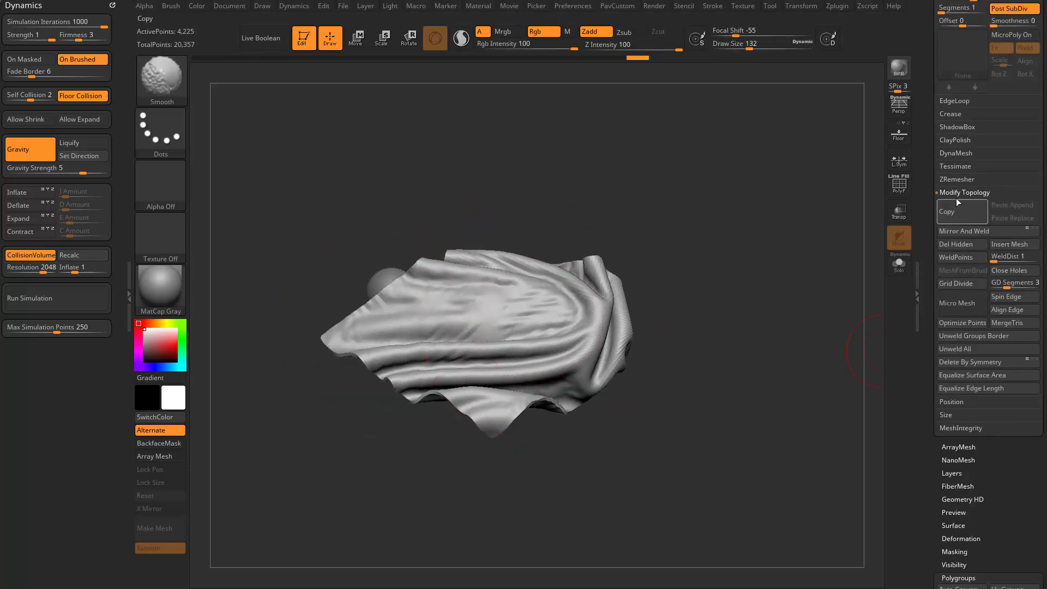
pyautogui.keyDown('shift'); pyautogui.click(955, 194); pyautogui.keyUp('shift')
pyautogui.keyDown('shift'); pyautogui.click(952, 377); pyautogui.keyUp('shift')
pyautogui.moveTo(926, 379); pyautogui.dragTo(926, 470)
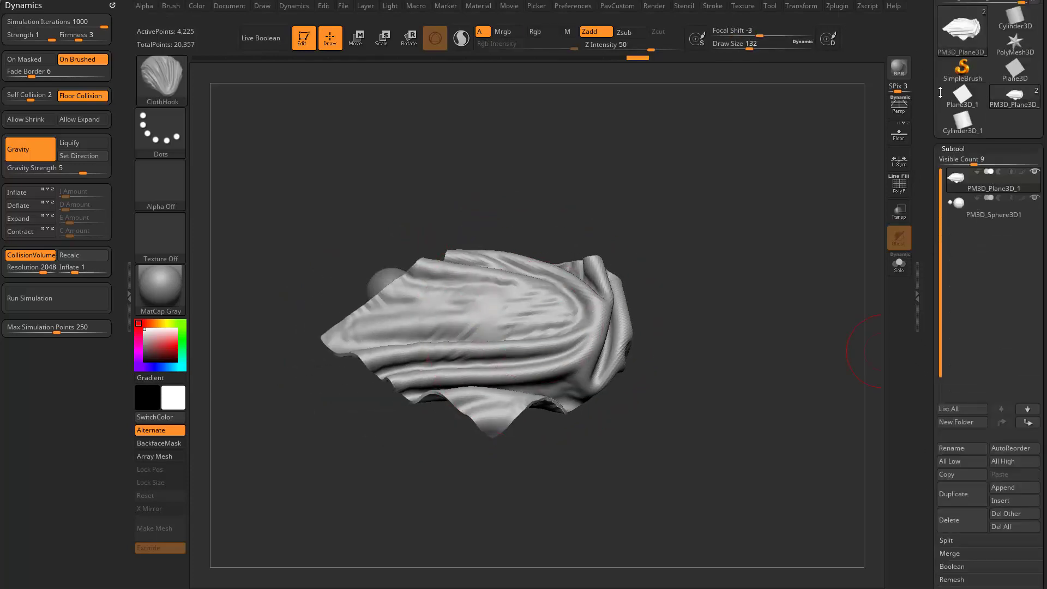
pyautogui.moveTo(927, 248); pyautogui.dragTo(931, 146)
pyautogui.keyDown('shift'); pyautogui.click(958, 210); pyautogui.keyUp('shift')
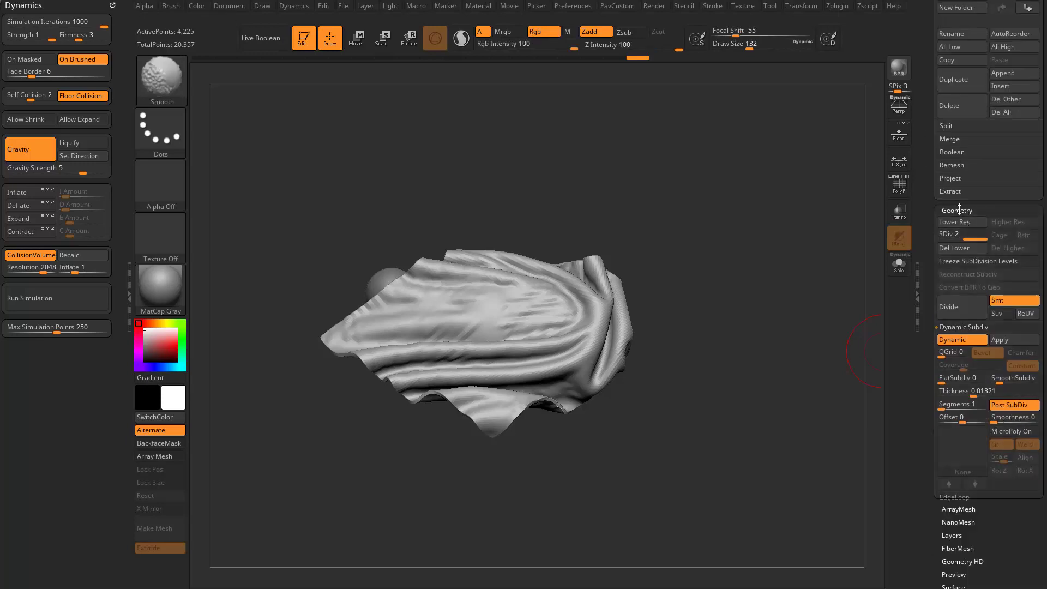
pyautogui.moveTo(935, 251); pyautogui.dragTo(930, 206)
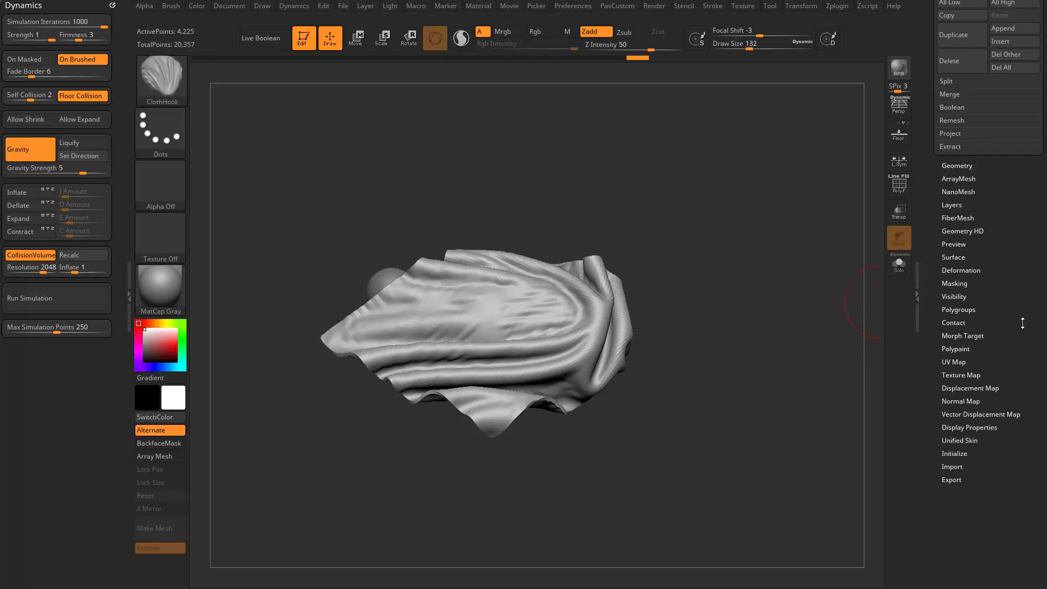
pyautogui.click(955, 335)
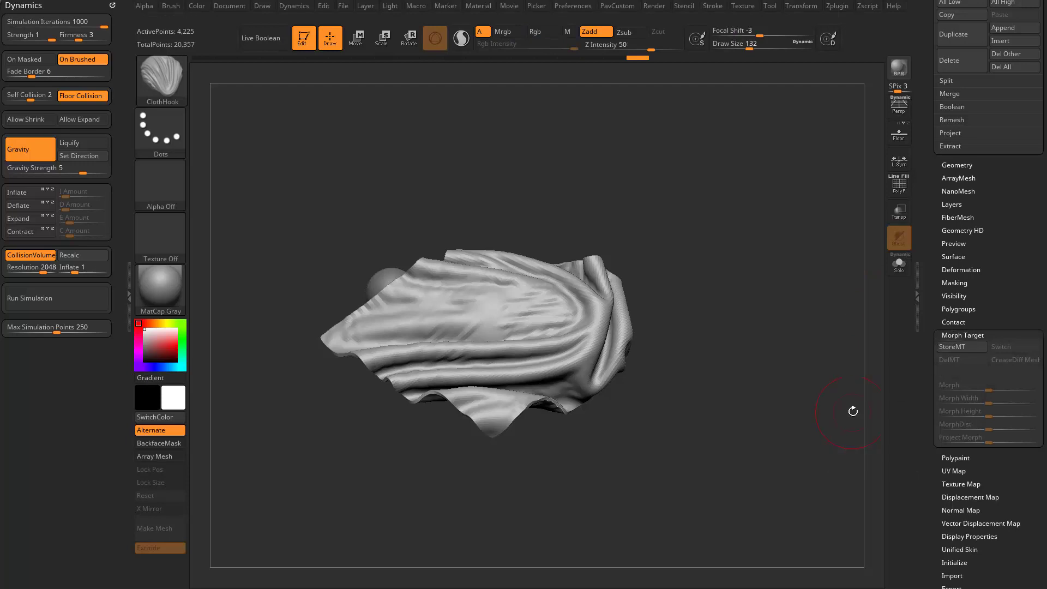
pyautogui.keyDown('ctrl'); pyautogui.moveTo(783, 394); pyautogui.dragTo(820, 393, button='right'); pyautogui.keyUp('ctrl')
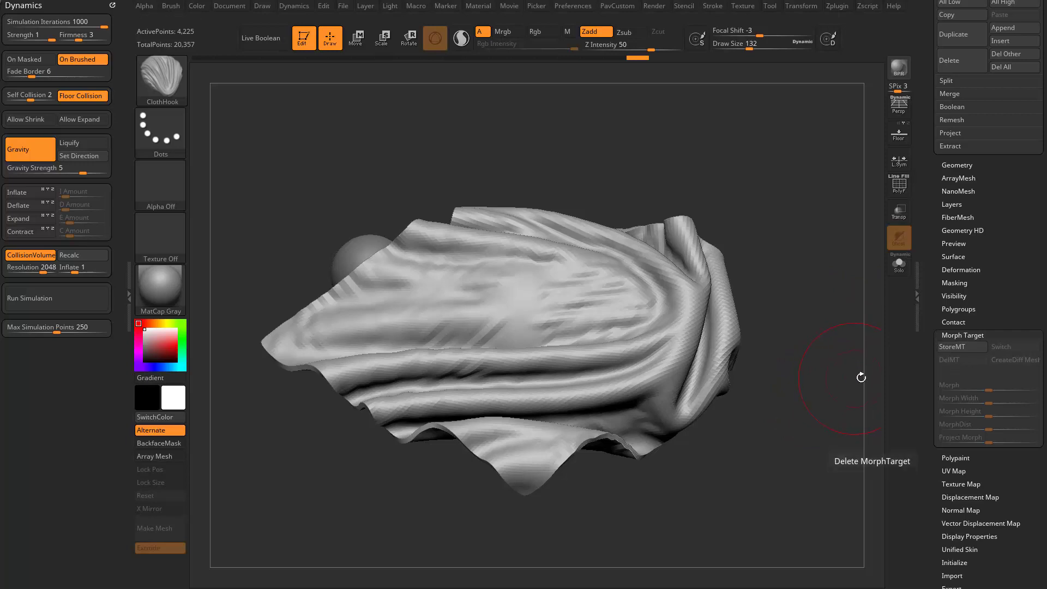
# - Set the simulation iterations to 100 and store a morph target for the cloth
pyautogui.click(55, 23)
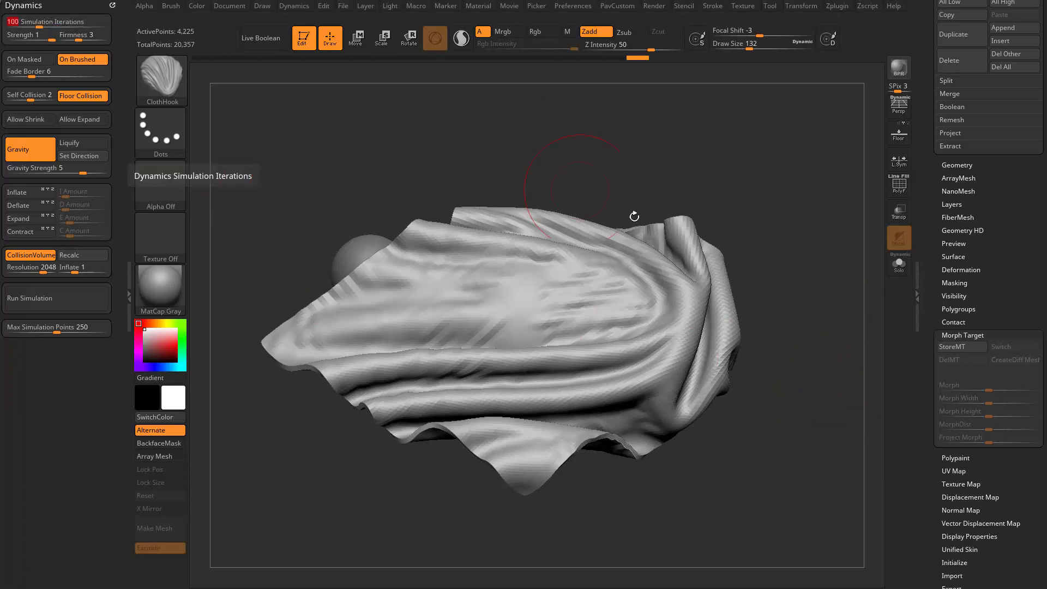
pyautogui.moveTo(794, 214); pyautogui.dragTo(778, 336)
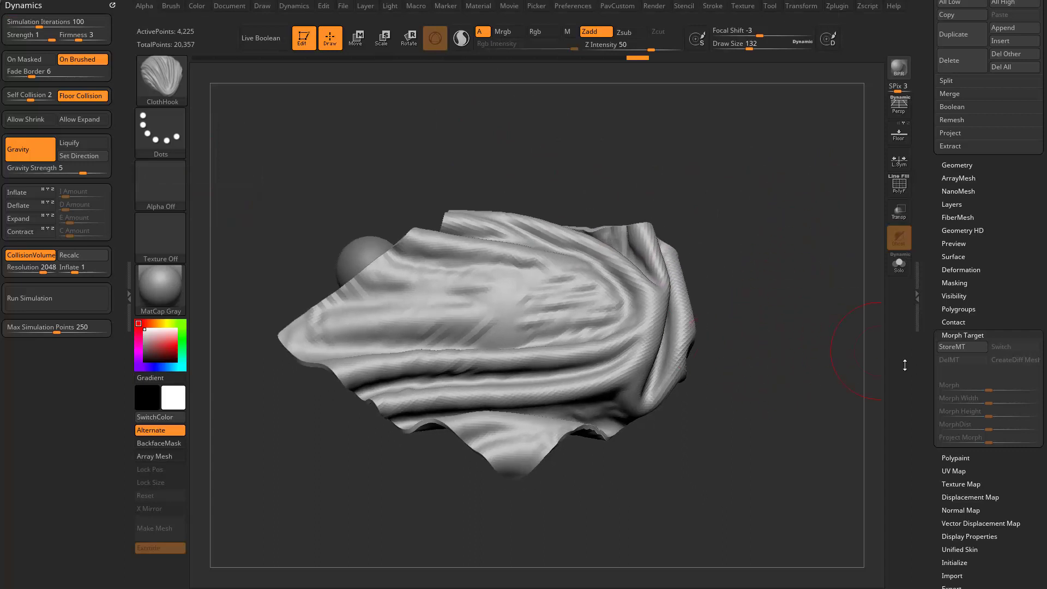
pyautogui.click(960, 348)
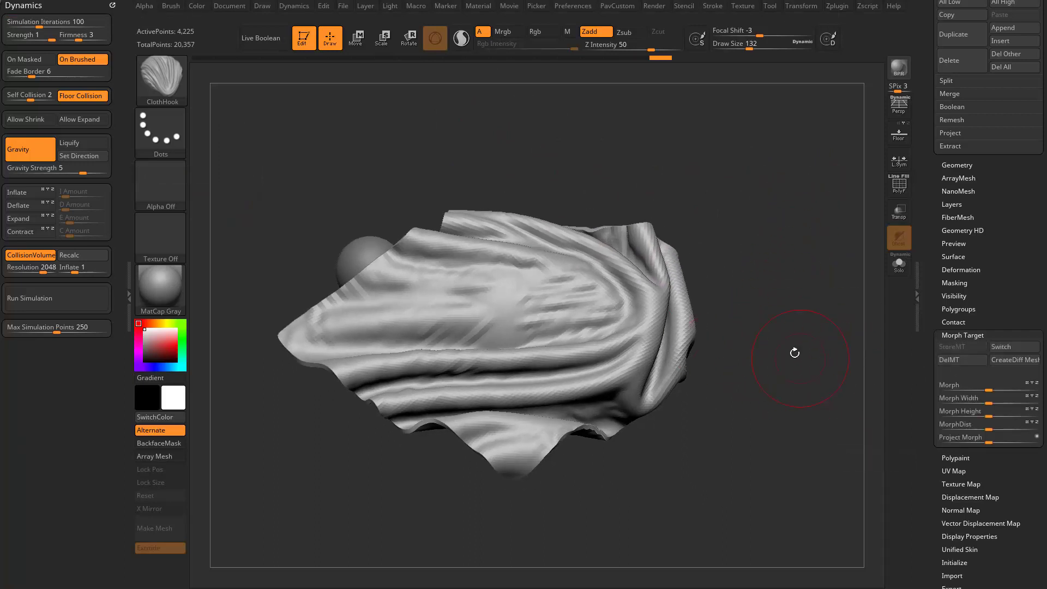
# - Run the gravity simulation on the cloth and turn on the polyframe wireframe display
pyautogui.moveTo(795, 351); pyautogui.dragTo(764, 339)
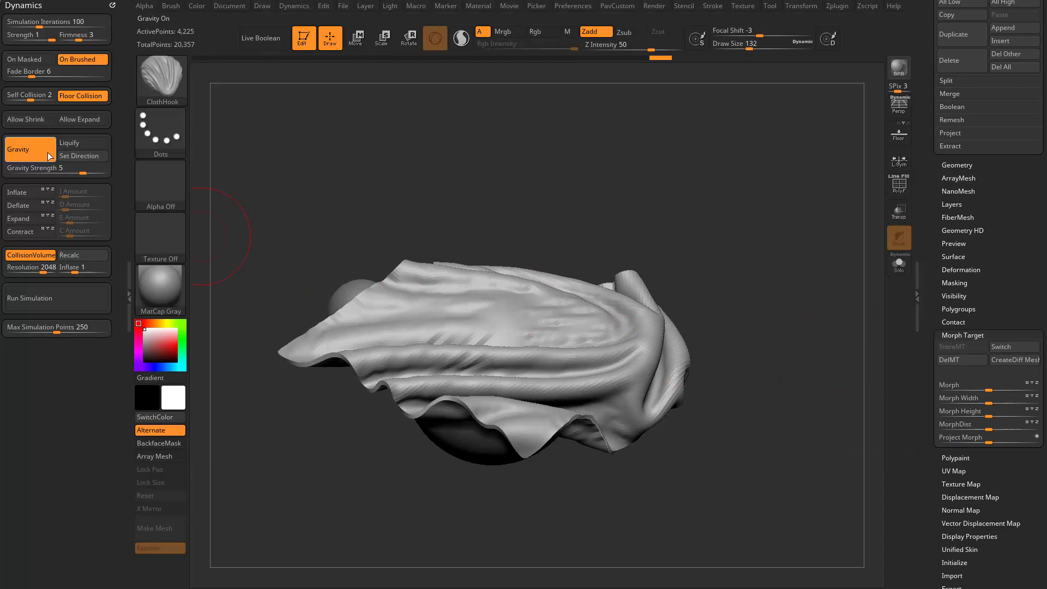
pyautogui.click(57, 297)
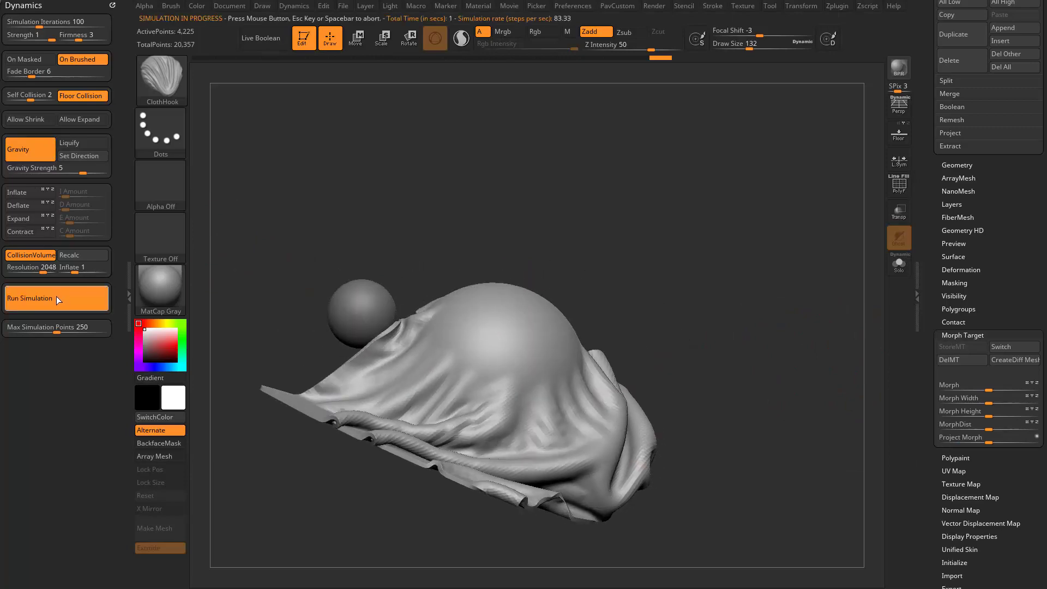
pyautogui.click(894, 190)
pyautogui.moveTo(758, 240); pyautogui.dragTo(751, 279)
pyautogui.click(895, 188)
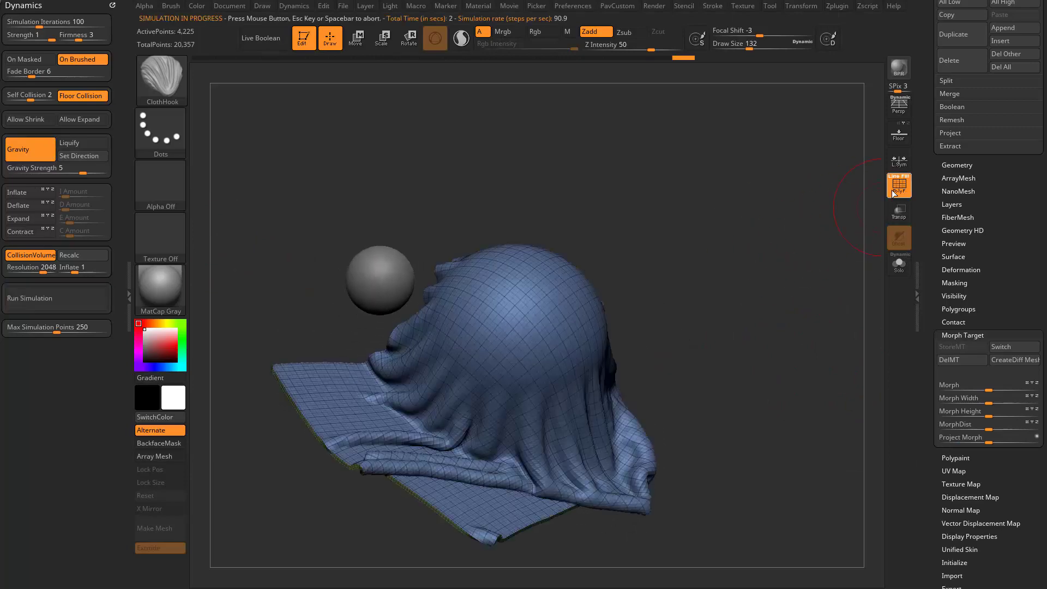
pyautogui.moveTo(810, 220); pyautogui.dragTo(778, 250)
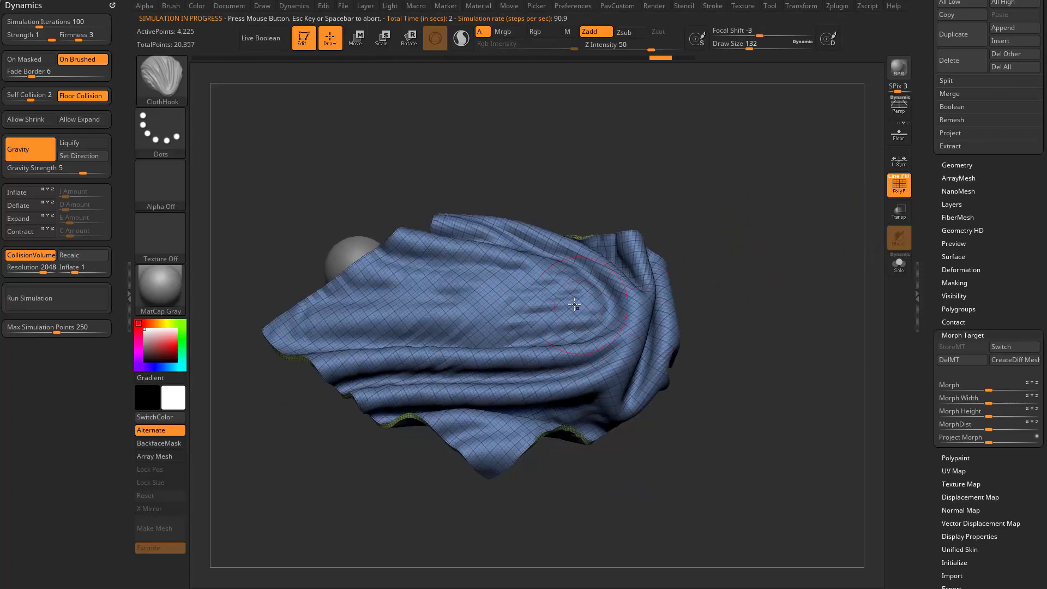
# - Pull the middle of the cloth with ClothHook and delete the stored morph target
pyautogui.moveTo(555, 281); pyautogui.dragTo(586, 297)
pyautogui.moveTo(744, 342)
pyautogui.mouseDown()
pyautogui.moveTo(746, 384)
pyautogui.moveTo(756, 357)
pyautogui.mouseUp()
pyautogui.click(949, 360)
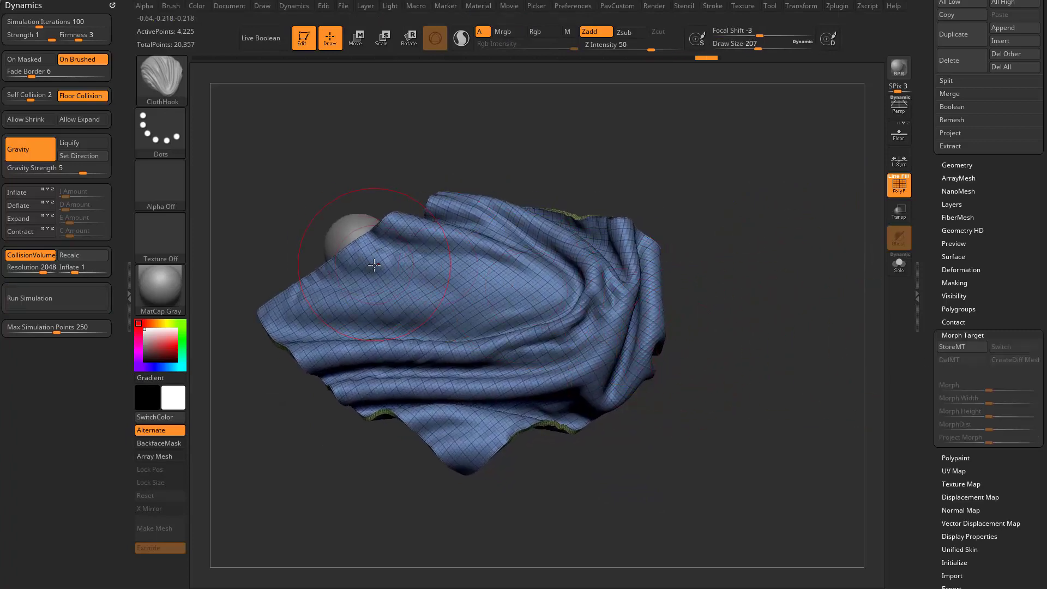
# - Try pulling the cloth outward over the small sphere with ClothHook at draw size 207, and undo the strokes
pyautogui.moveTo(374, 265); pyautogui.dragTo(202, 185)
pyautogui.keyDown('alt'); pyautogui.moveTo(362, 177); pyautogui.dragTo(494, 219); pyautogui.keyUp('alt')
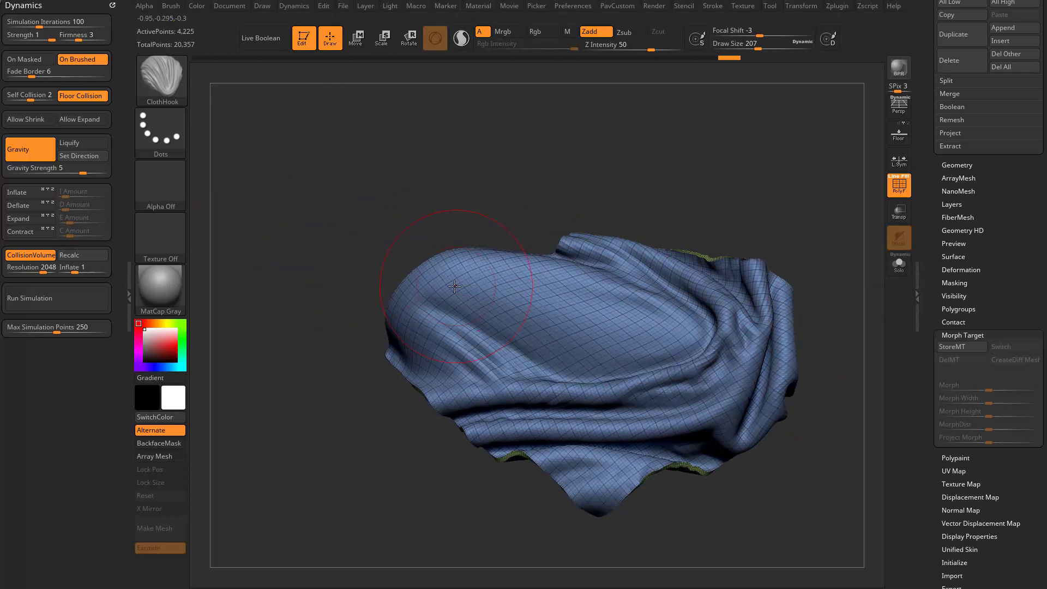
pyautogui.moveTo(454, 286); pyautogui.dragTo(267, 229)
pyautogui.hotkey('ctrl', 'z')
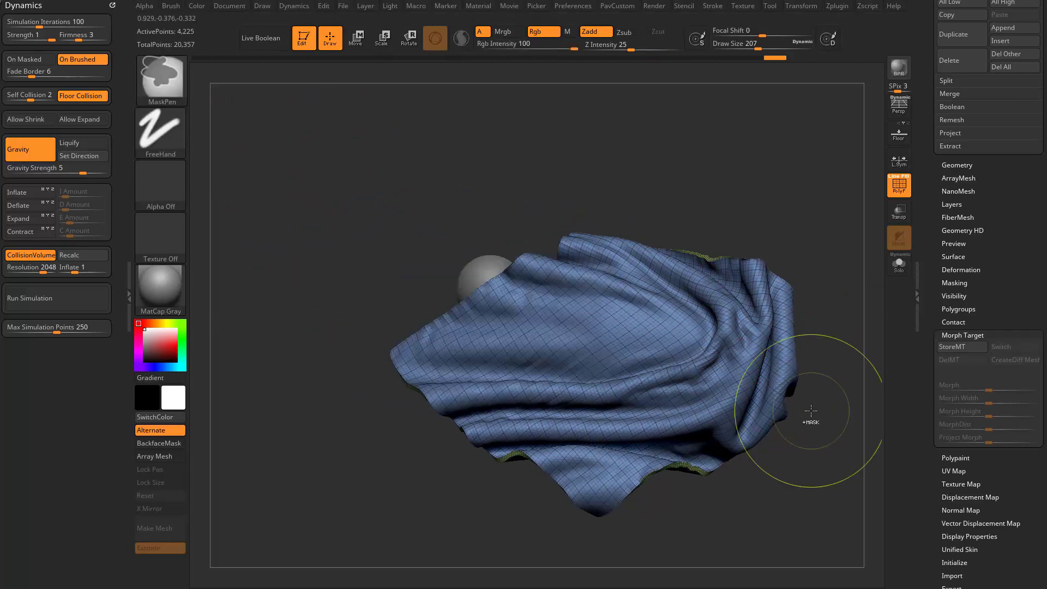
# - Store a new morph target and pull the cloth outward over the small sphere with one ClothHook stroke
pyautogui.click(952, 348)
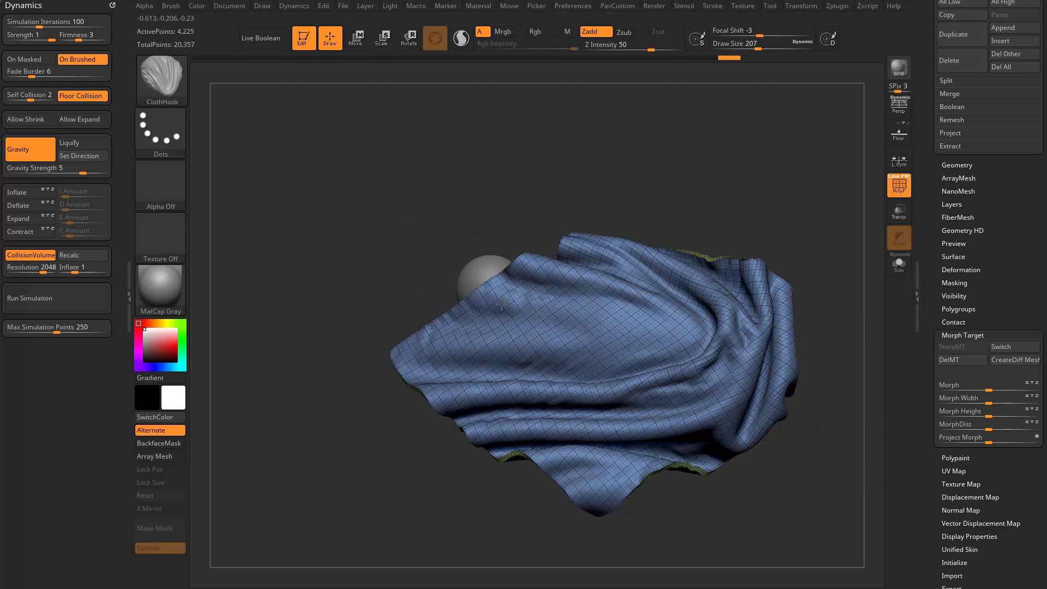
pyautogui.moveTo(501, 304); pyautogui.dragTo(327, 296)
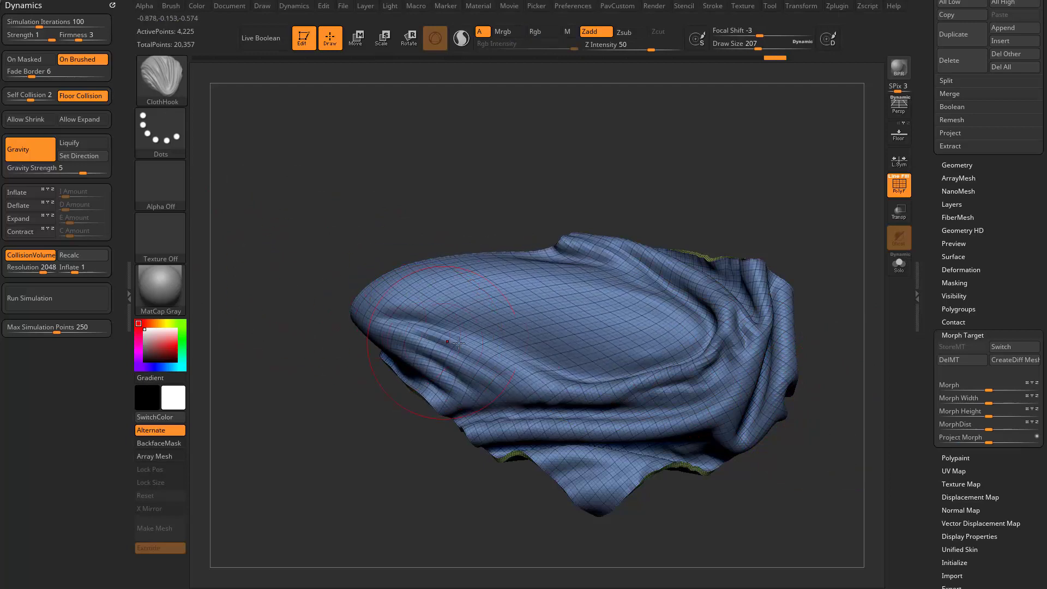
pyautogui.moveTo(736, 225); pyautogui.dragTo(784, 243)
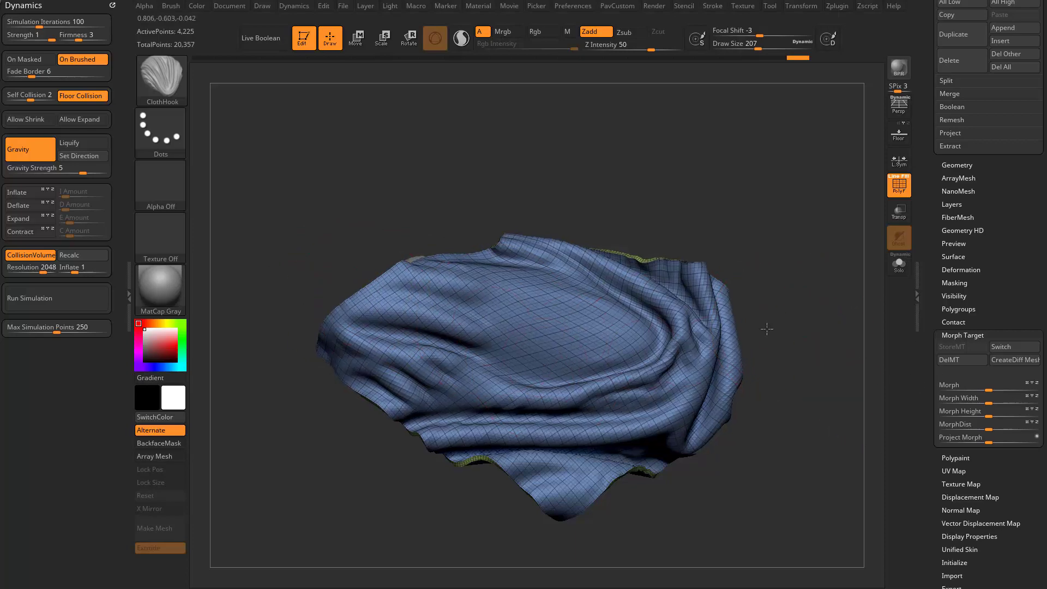
pyautogui.moveTo(764, 327); pyautogui.dragTo(755, 358)
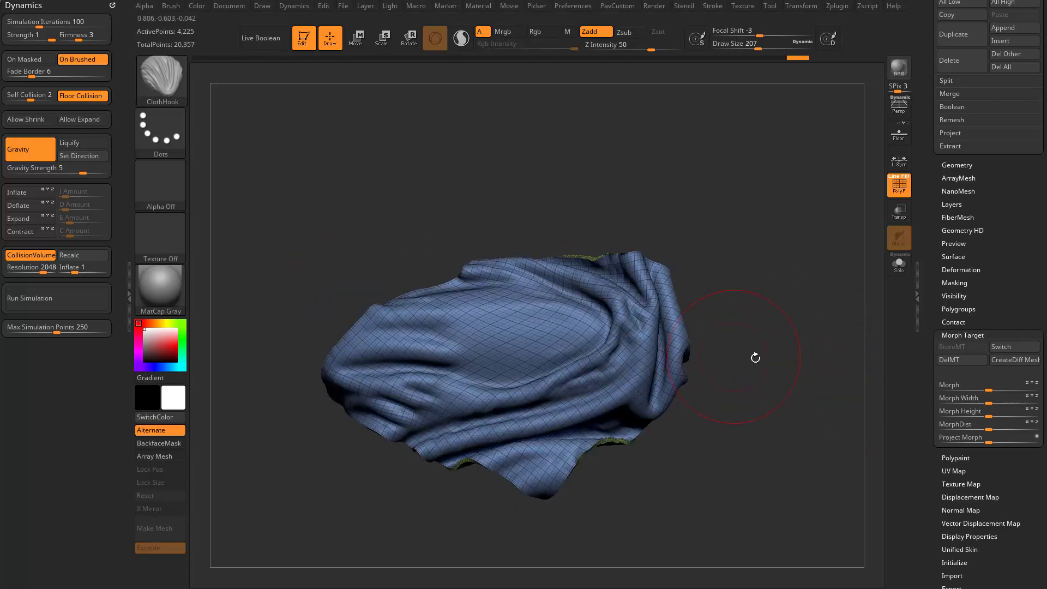
pyautogui.moveTo(820, 339)
pyautogui.mouseDown()
pyautogui.moveTo(835, 399)
pyautogui.moveTo(772, 374)
pyautogui.moveTo(753, 281)
pyautogui.moveTo(583, 352)
pyautogui.mouseUp()
pyautogui.moveTo(814, 330); pyautogui.dragTo(835, 343)
# - Delete the morph target and stretch the cloth over the small sphere with several ClothHook strokes
pyautogui.click(949, 364)
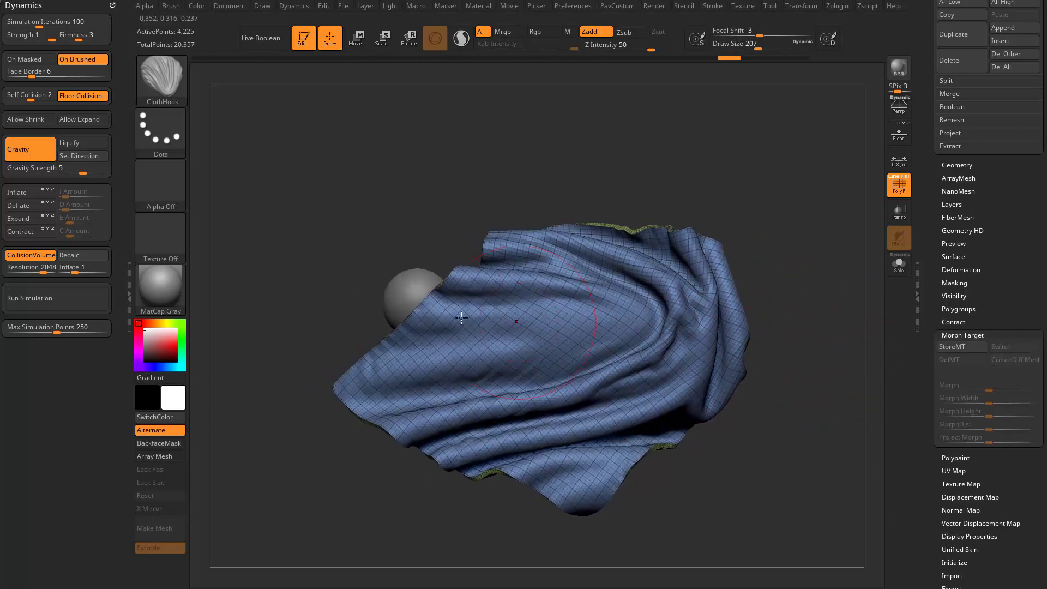
pyautogui.moveTo(340, 291)
pyautogui.keyDown('alt'); pyautogui.mouseDown()
pyautogui.moveTo(358, 296)
pyautogui.moveTo(360, 285)
pyautogui.mouseUp(); pyautogui.keyUp('alt')
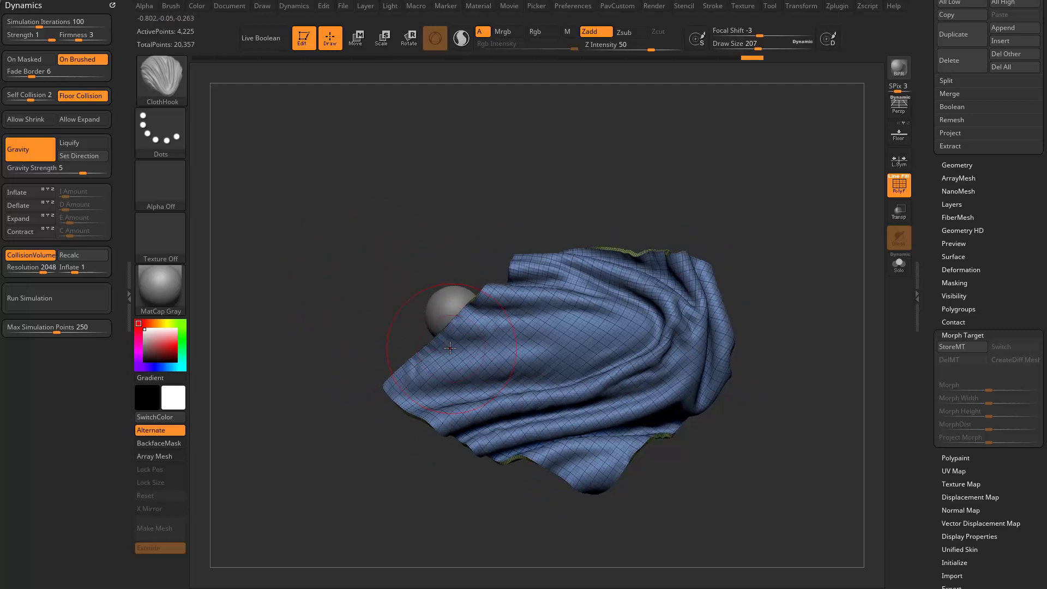
pyautogui.moveTo(448, 334); pyautogui.dragTo(411, 322)
pyautogui.moveTo(482, 379)
pyautogui.mouseDown()
pyautogui.moveTo(450, 360)
pyautogui.moveTo(483, 366)
pyautogui.moveTo(470, 357)
pyautogui.mouseUp()
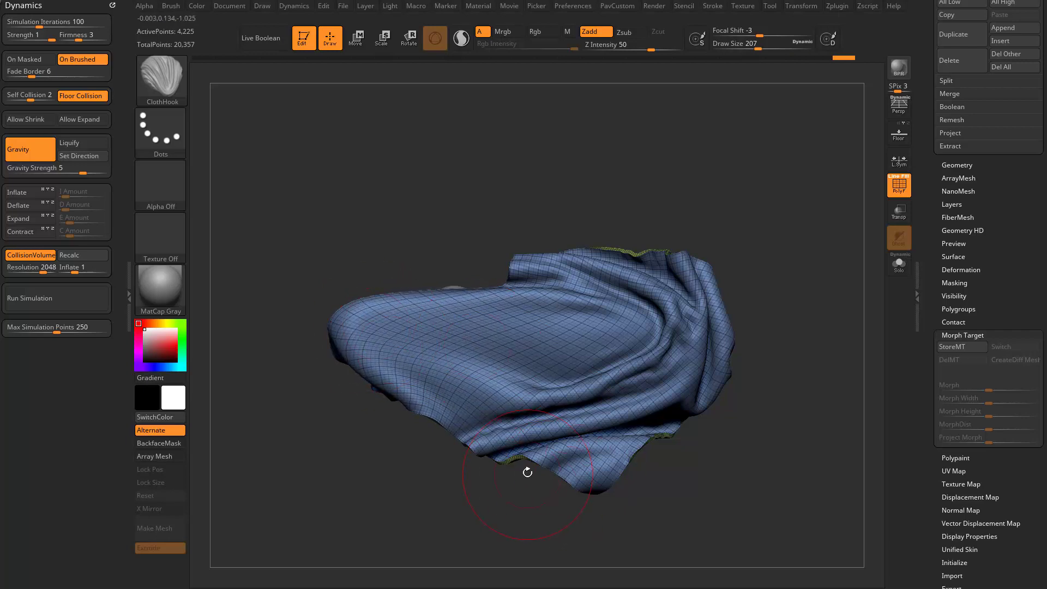
pyautogui.moveTo(349, 315)
pyautogui.mouseDown()
pyautogui.moveTo(343, 305)
pyautogui.moveTo(359, 291)
pyautogui.moveTo(347, 310)
pyautogui.mouseUp()
pyautogui.moveTo(411, 303); pyautogui.dragTo(403, 297)
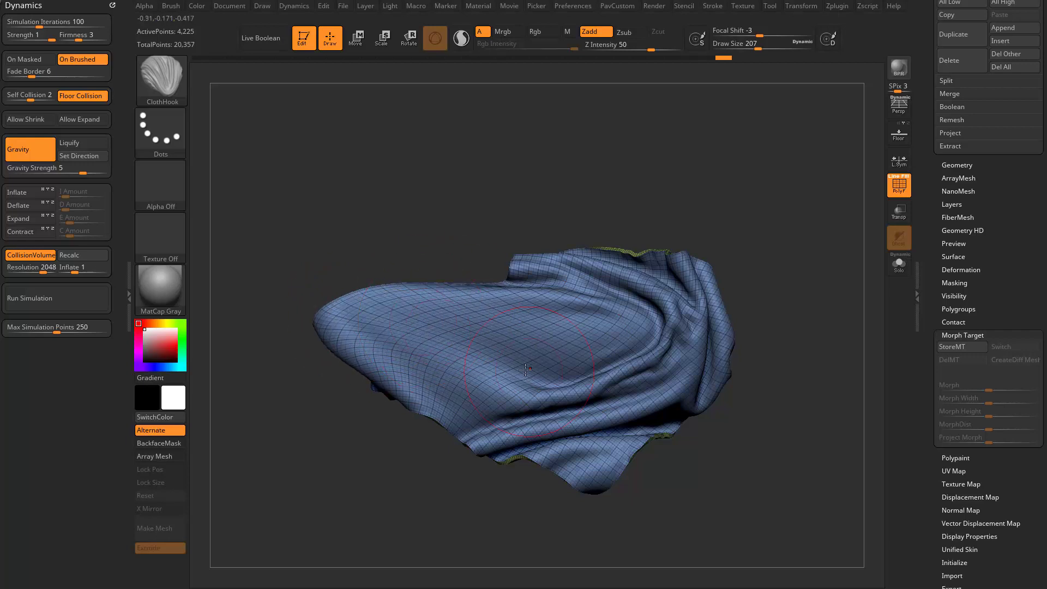
pyautogui.moveTo(367, 350); pyautogui.dragTo(350, 362)
pyautogui.moveTo(419, 329)
pyautogui.mouseDown()
pyautogui.moveTo(529, 342)
pyautogui.moveTo(476, 391)
pyautogui.mouseUp()
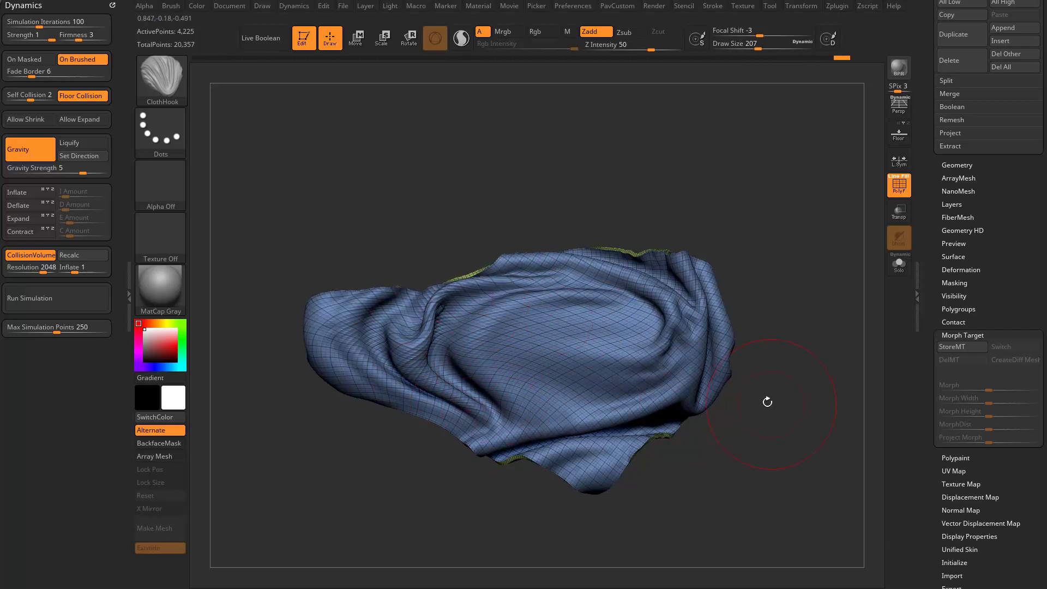
# - Undo the ClothHook strokes that stretched the cloth without a morph target
pyautogui.press('ctrl')
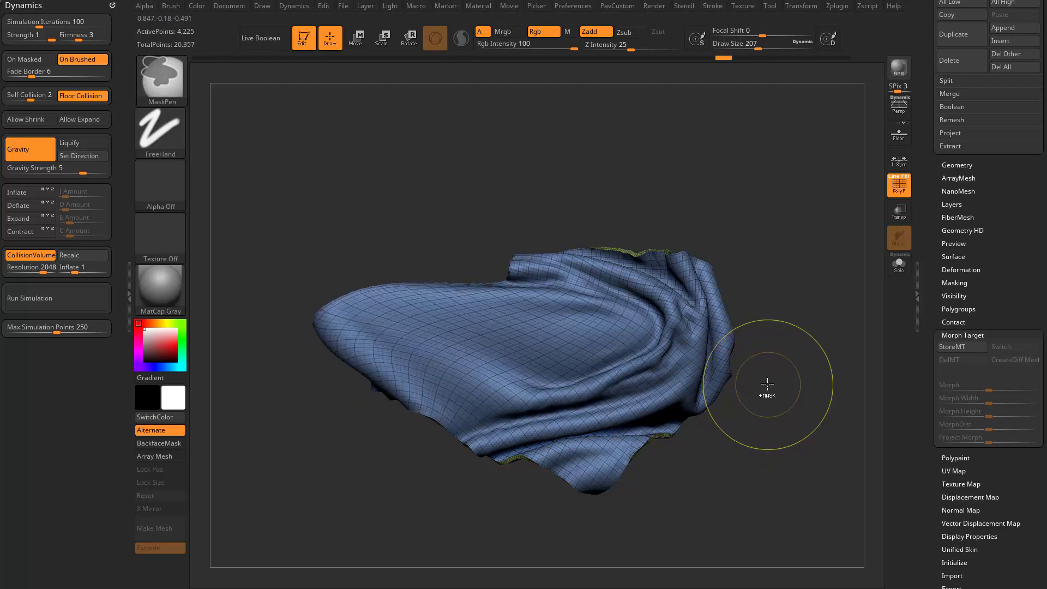
pyautogui.hotkey('ctrl', 'z')
pyautogui.hotkey('ctrl', 'z')
pyautogui.hotkey('ctrl', 'z')
pyautogui.hotkey('ctrl', 'z')
pyautogui.hotkey('ctrl', 'z')
pyautogui.hotkey('ctrl', 'z')
pyautogui.hotkey('ctrl', 'z')
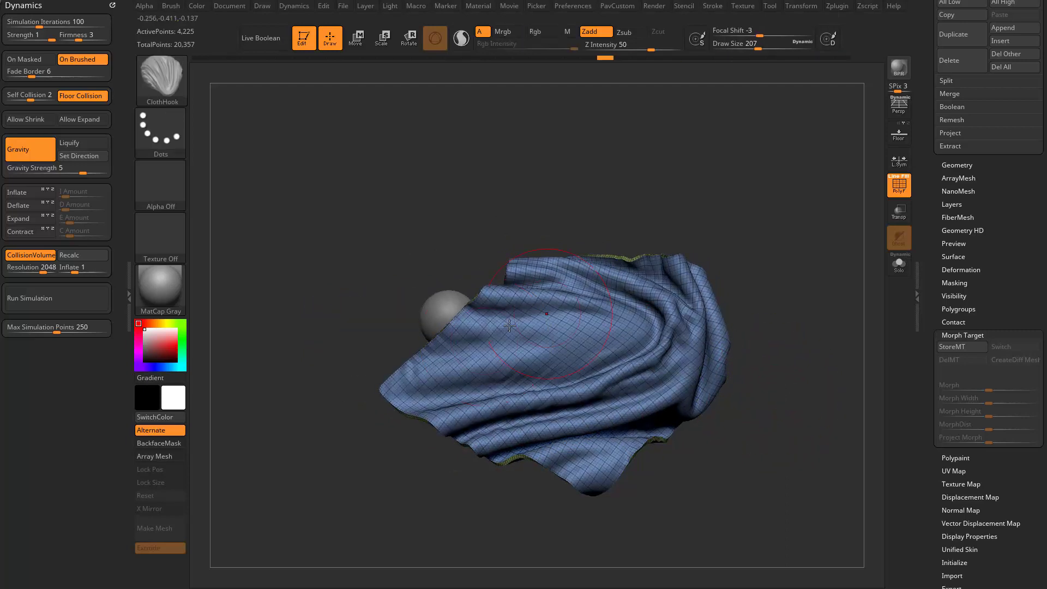
# - Store the cloth's morph target again and pull the area near the small sphere with ClothHook
pyautogui.click(959, 348)
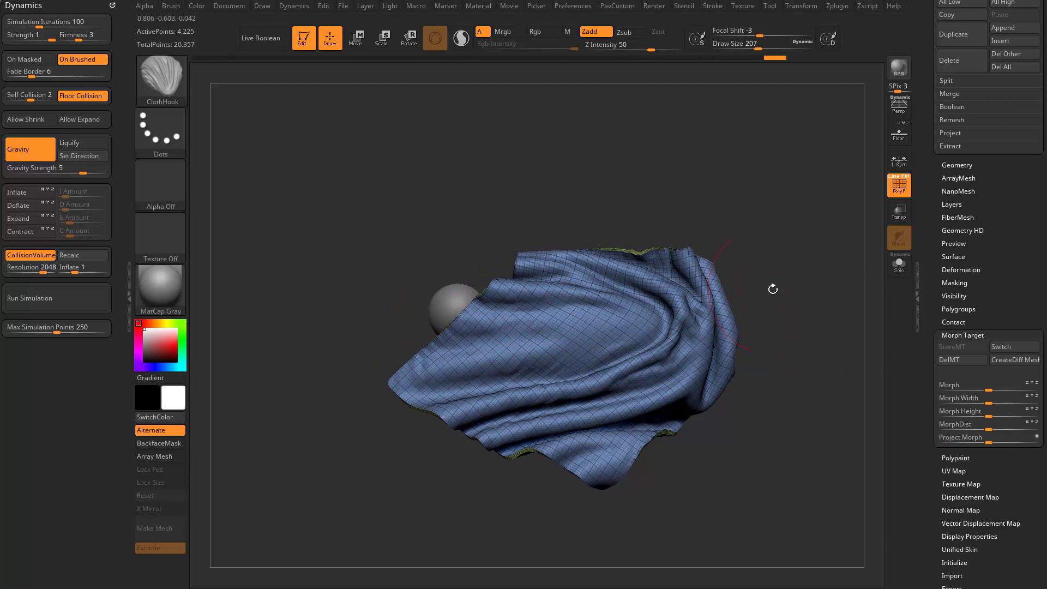
pyautogui.moveTo(467, 330)
pyautogui.mouseDown()
pyautogui.moveTo(445, 324)
pyautogui.moveTo(476, 332)
pyautogui.mouseUp()
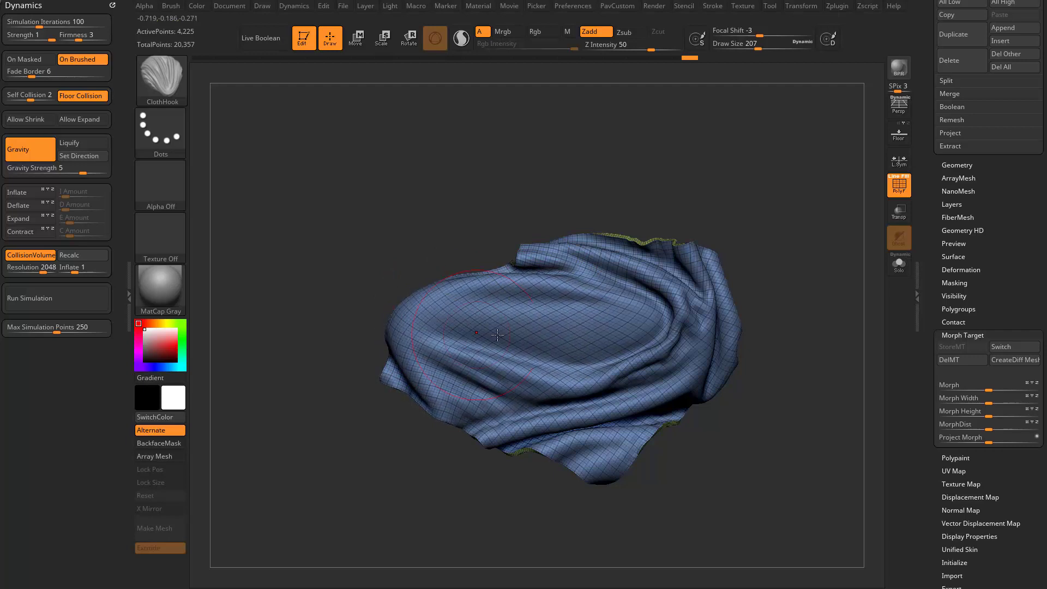
pyautogui.moveTo(399, 315)
pyautogui.mouseDown()
pyautogui.moveTo(430, 330)
pyautogui.moveTo(436, 320)
pyautogui.mouseUp()
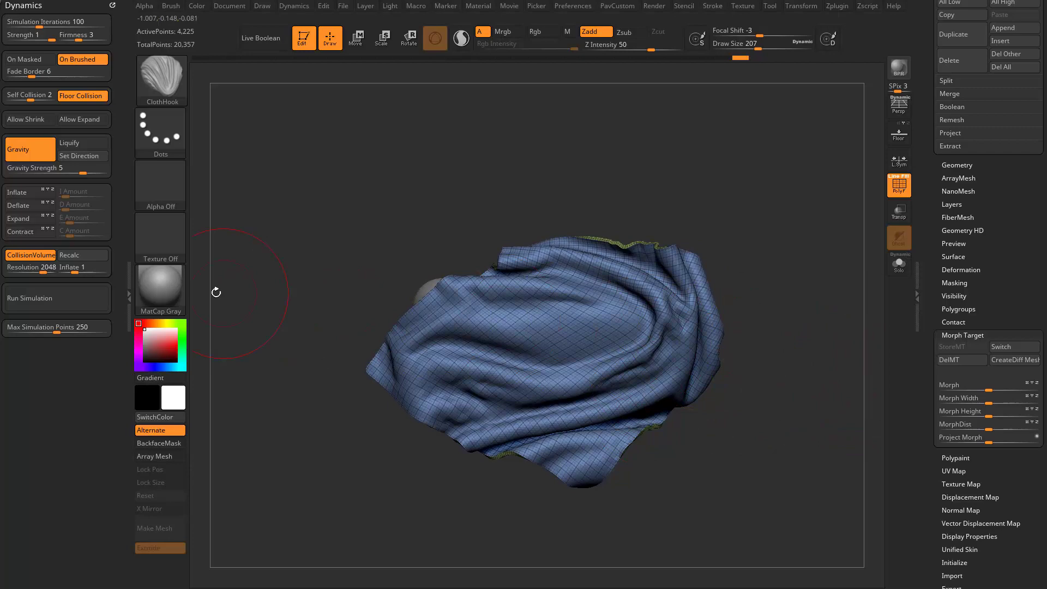
# - Change the display material to SkinShade4
pyautogui.click(160, 289)
pyautogui.click(840, 457)
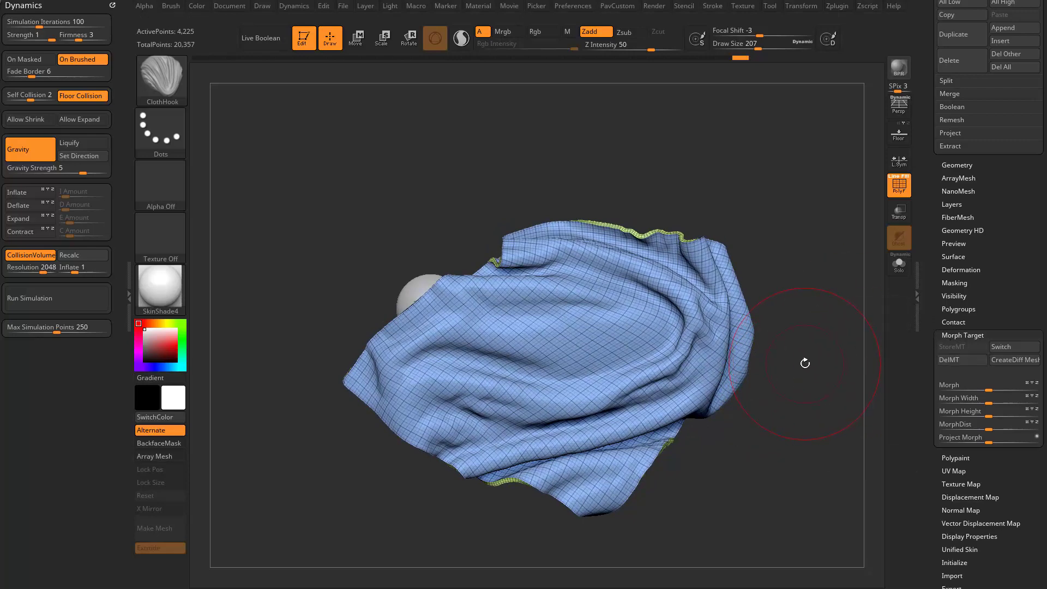
# - Try brushing the cloth near the small sphere back to its stored shape with the Morph brush, and undo the stroke
pyautogui.press('b')
pyautogui.press('m')
pyautogui.press('r')
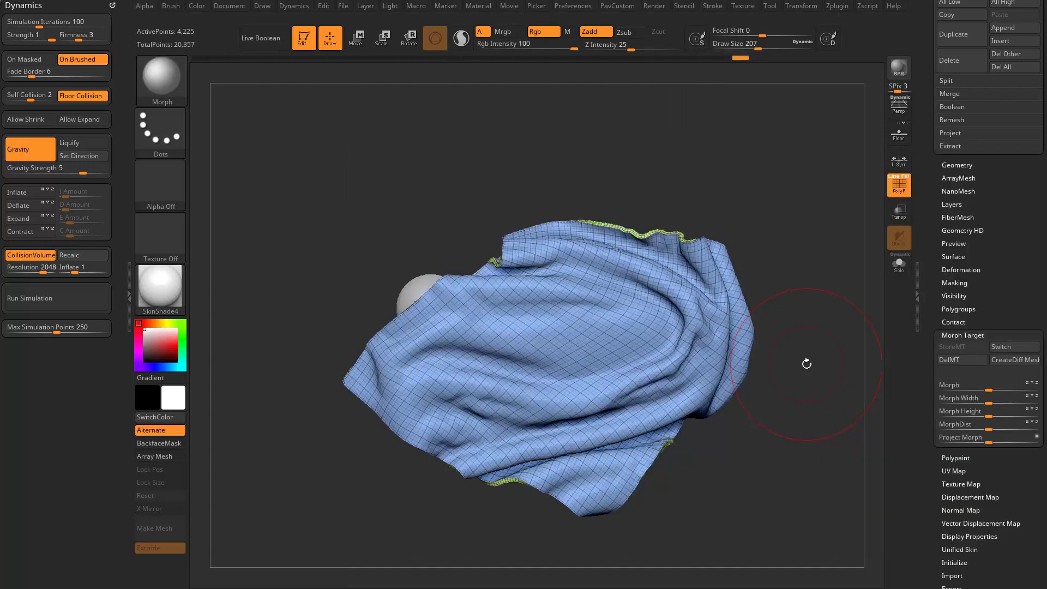
pyautogui.moveTo(507, 345)
pyautogui.mouseDown()
pyautogui.moveTo(422, 343)
pyautogui.moveTo(396, 388)
pyautogui.moveTo(460, 383)
pyautogui.moveTo(524, 404)
pyautogui.moveTo(617, 410)
pyautogui.moveTo(544, 349)
pyautogui.moveTo(559, 276)
pyautogui.mouseUp()
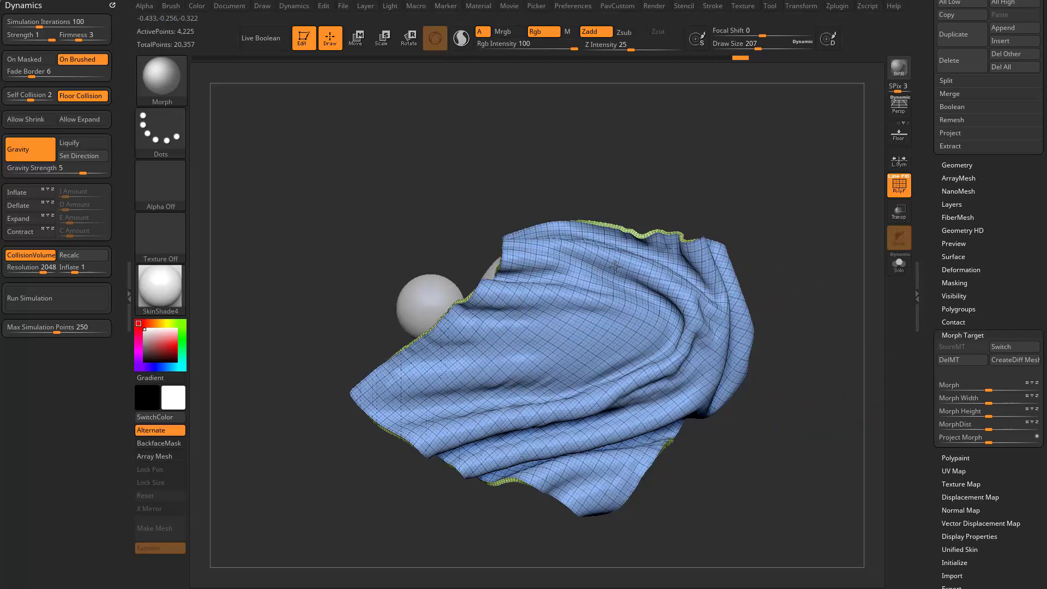
pyautogui.hotkey('ctrl', 'z')
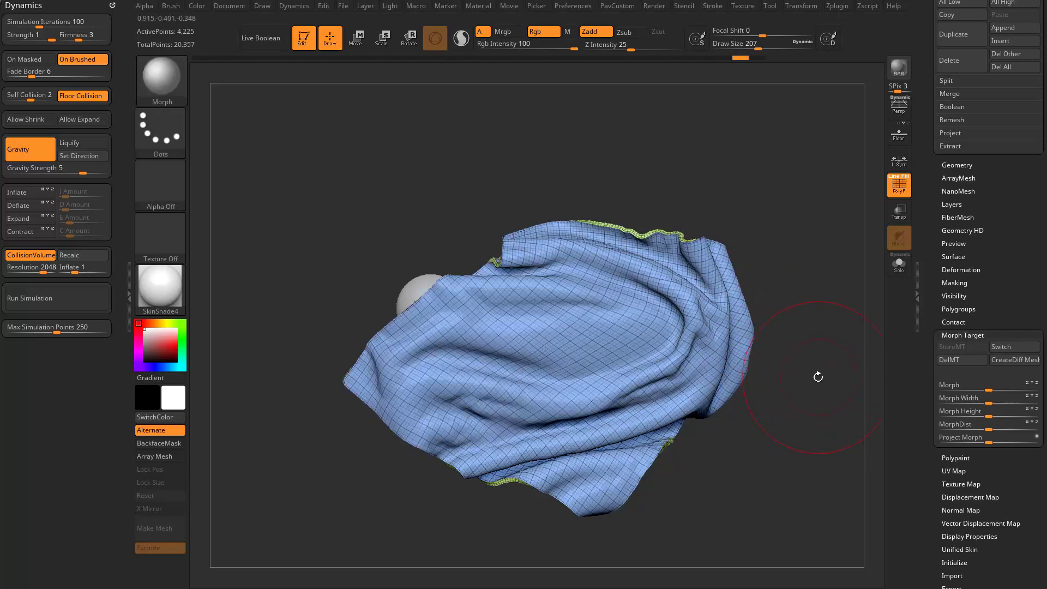
# - Switch the cloth back and forth between its pulled shape and the stored morph target, ending on the stored shape
pyautogui.click(1005, 348)
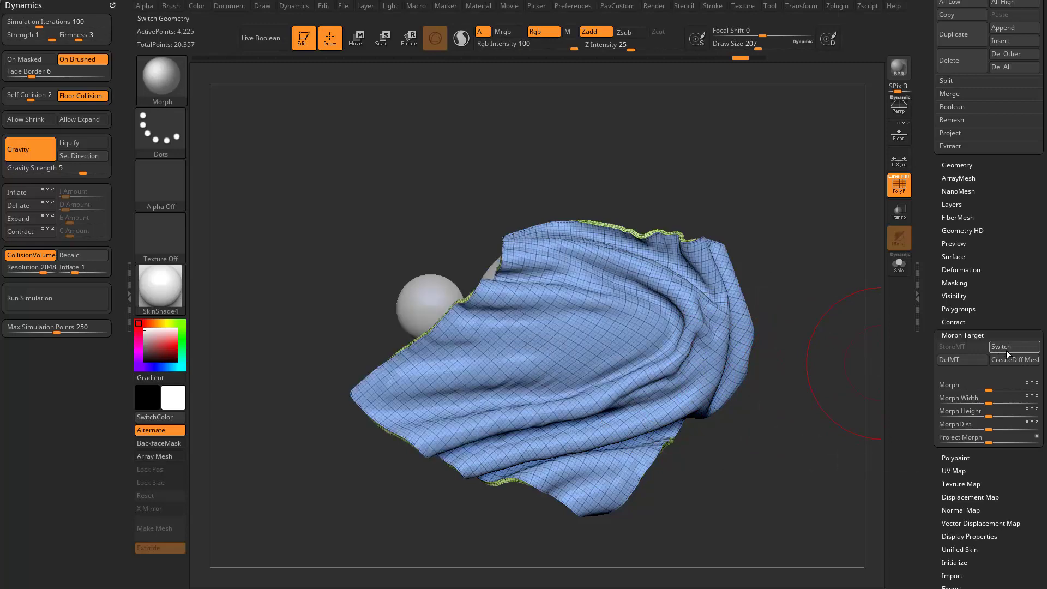
pyautogui.click(998, 349)
pyautogui.click(1008, 347)
pyautogui.click(1010, 346)
pyautogui.click(1012, 346)
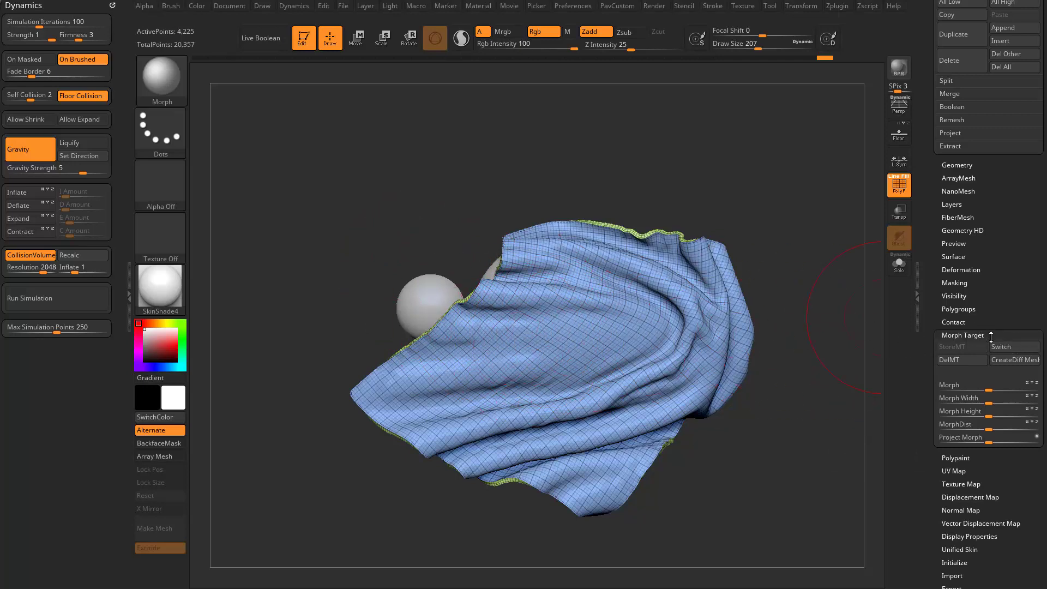
# - Paint the pulled folds back onto the cloth beside the small sphere with the Morph brush
pyautogui.moveTo(539, 347)
pyautogui.mouseDown()
pyautogui.moveTo(477, 312)
pyautogui.moveTo(455, 353)
pyautogui.moveTo(523, 378)
pyautogui.moveTo(571, 340)
pyautogui.moveTo(463, 414)
pyautogui.moveTo(407, 435)
pyautogui.moveTo(390, 369)
pyautogui.mouseUp()
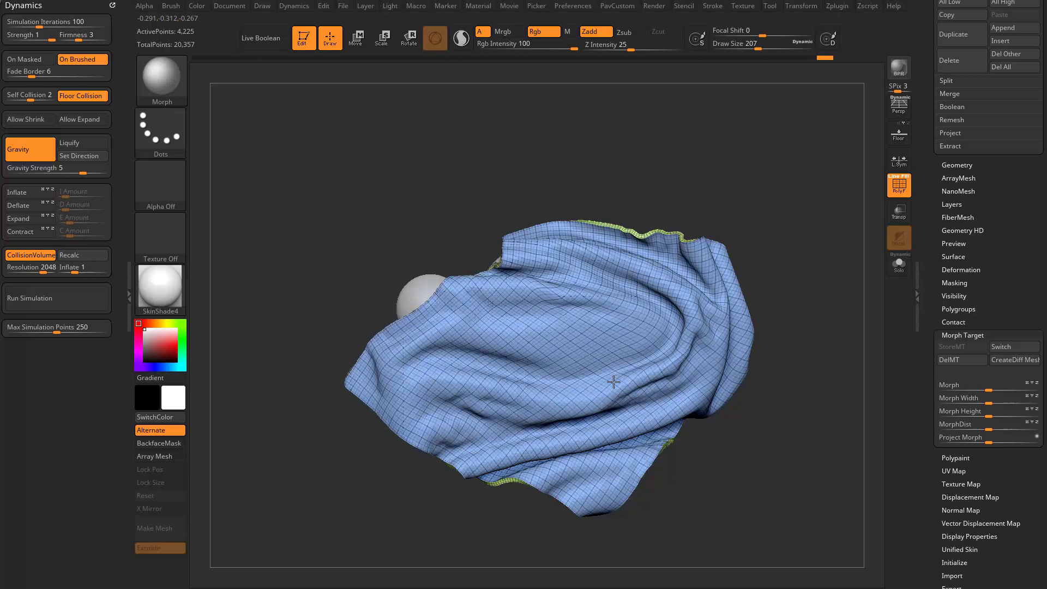
pyautogui.moveTo(613, 382)
pyautogui.mouseDown()
pyautogui.moveTo(643, 311)
pyautogui.moveTo(550, 267)
pyautogui.moveTo(491, 262)
pyautogui.moveTo(409, 296)
pyautogui.mouseUp()
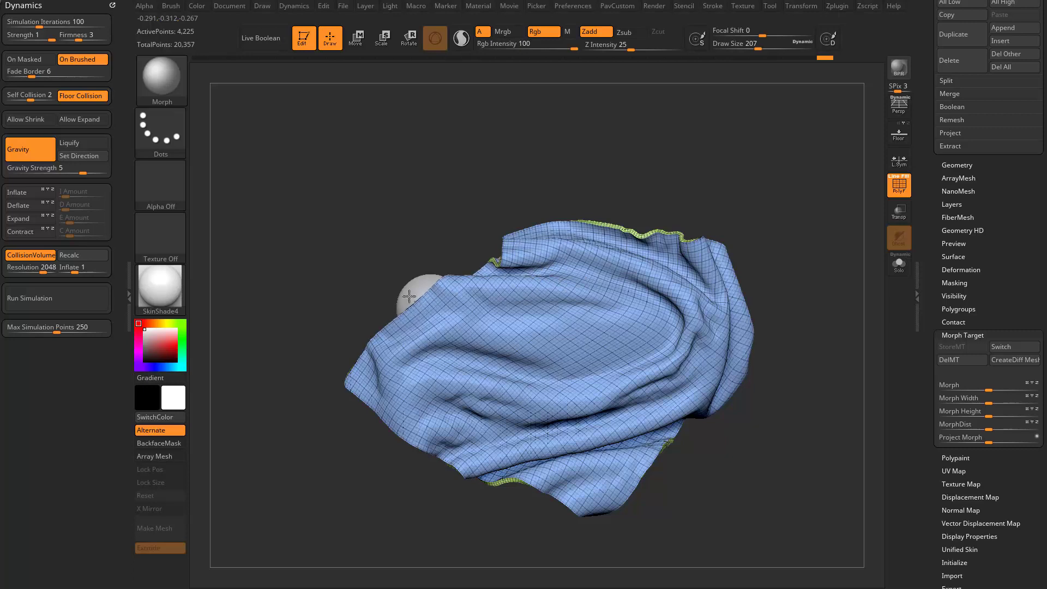
pyautogui.moveTo(843, 363); pyautogui.dragTo(789, 362)
pyautogui.press('s')
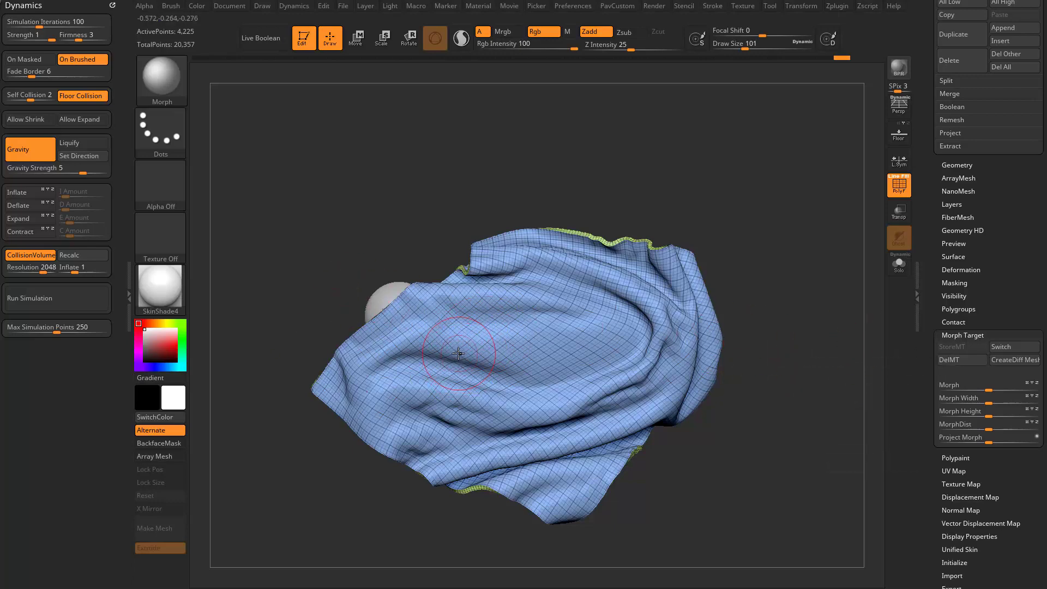
# - Pull the cloth outward over the small sphere with several ClothHook strokes at a draw size of 217
pyautogui.press('b')
pyautogui.press('c')
pyautogui.press('h')
pyautogui.press('s')
pyautogui.moveTo(433, 332); pyautogui.dragTo(431, 332)
pyautogui.moveTo(427, 329)
pyautogui.mouseDown()
pyautogui.moveTo(388, 308)
pyautogui.moveTo(352, 311)
pyautogui.mouseUp()
pyautogui.moveTo(399, 347)
pyautogui.mouseDown()
pyautogui.moveTo(318, 323)
pyautogui.moveTo(397, 309)
pyautogui.moveTo(384, 303)
pyautogui.mouseUp()
pyautogui.moveTo(562, 338)
pyautogui.mouseDown()
pyautogui.moveTo(463, 313)
pyautogui.moveTo(457, 322)
pyautogui.mouseUp()
# - Replace the morph target with the cloth's current shape and stretch the cloth further around the small sphere with ClothHook
pyautogui.click(961, 362)
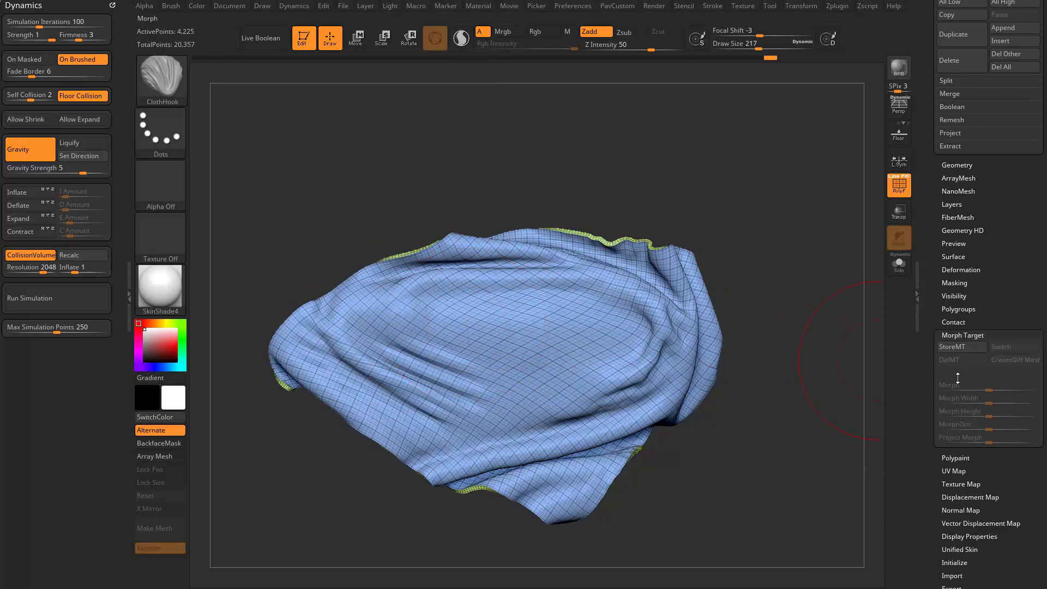
pyautogui.click(952, 347)
pyautogui.keyDown('alt'); pyautogui.moveTo(712, 206); pyautogui.dragTo(797, 212); pyautogui.keyUp('alt')
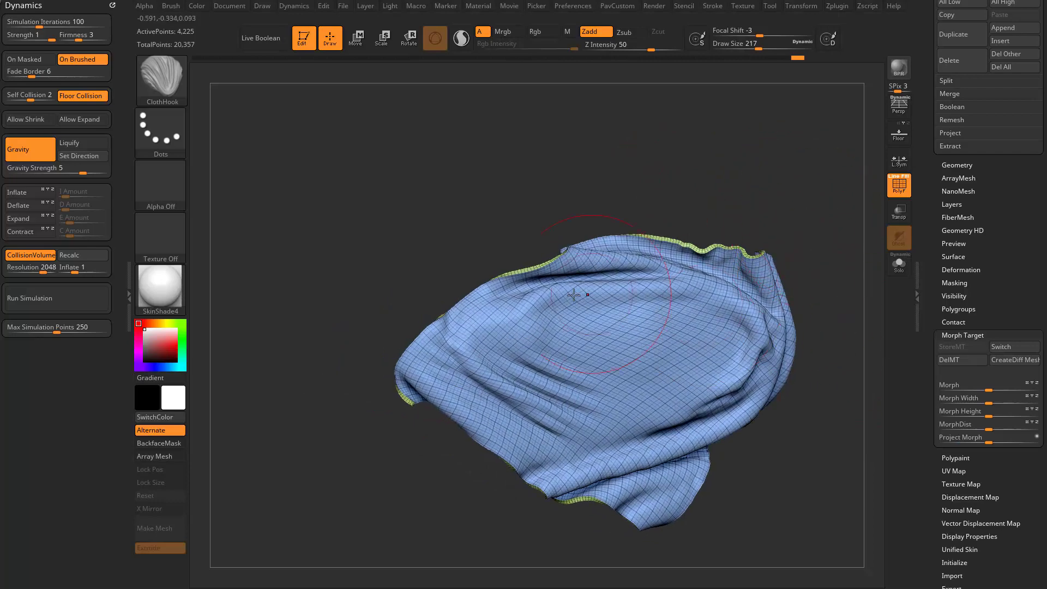
pyautogui.moveTo(462, 339)
pyautogui.mouseDown()
pyautogui.moveTo(425, 331)
pyautogui.moveTo(373, 379)
pyautogui.moveTo(408, 354)
pyautogui.moveTo(390, 368)
pyautogui.mouseUp()
pyautogui.moveTo(428, 325); pyautogui.dragTo(416, 339)
pyautogui.moveTo(463, 302)
pyautogui.mouseDown()
pyautogui.moveTo(445, 313)
pyautogui.moveTo(436, 347)
pyautogui.moveTo(460, 340)
pyautogui.mouseUp()
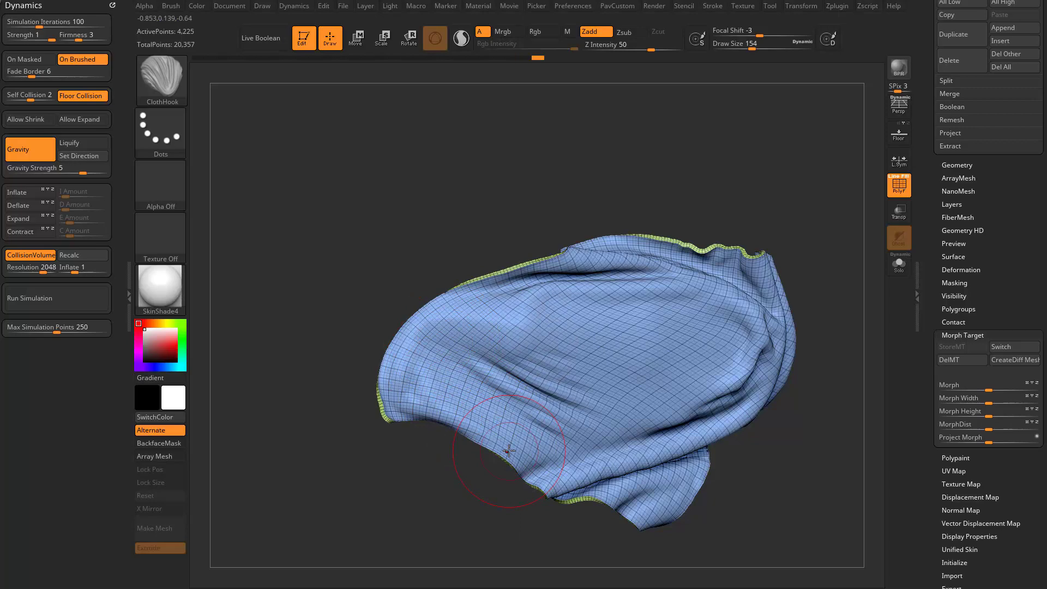
# - Rework the cloth folds and edge around the small sphere with ClothHook strokes at a draw size of 177
pyautogui.moveTo(734, 202)
pyautogui.mouseDown()
pyautogui.moveTo(685, 217)
pyautogui.moveTo(684, 191)
pyautogui.moveTo(685, 208)
pyautogui.moveTo(855, 307)
pyautogui.mouseUp()
pyautogui.moveTo(807, 339); pyautogui.dragTo(845, 368)
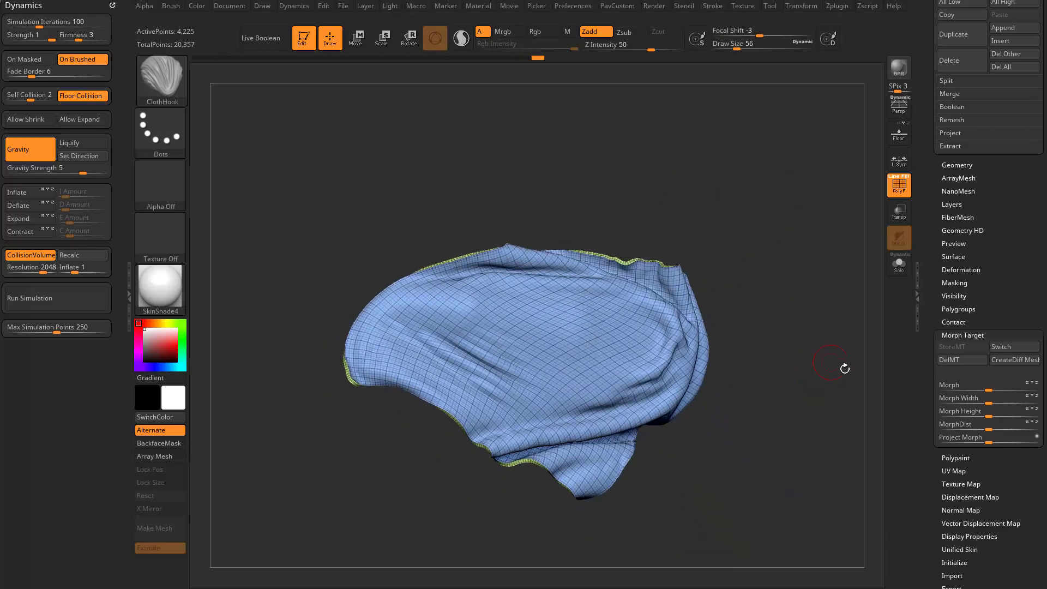
pyautogui.keyDown('alt'); pyautogui.moveTo(825, 301); pyautogui.dragTo(836, 329); pyautogui.keyUp('alt')
pyautogui.press('s')
pyautogui.moveTo(825, 335); pyautogui.dragTo(834, 337)
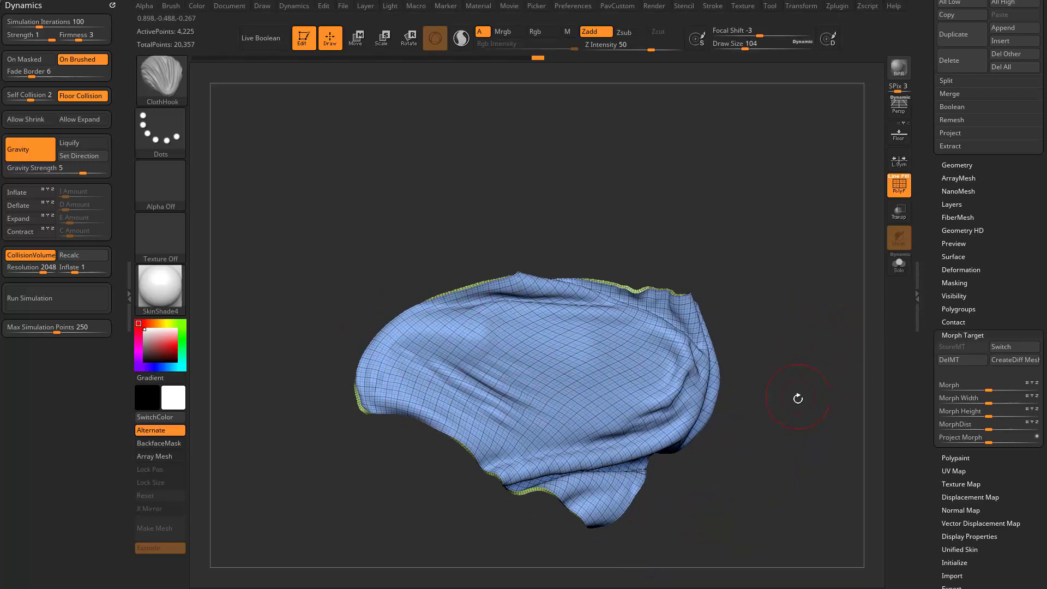
pyautogui.keyDown('alt'); pyautogui.moveTo(775, 335); pyautogui.dragTo(799, 337); pyautogui.keyUp('alt')
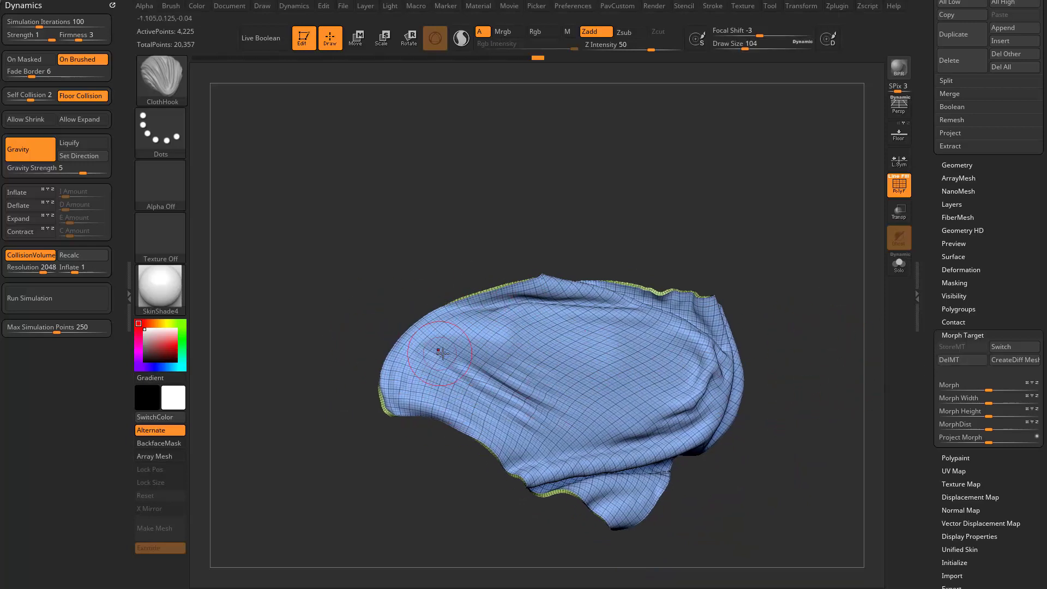
pyautogui.moveTo(439, 350); pyautogui.dragTo(445, 351)
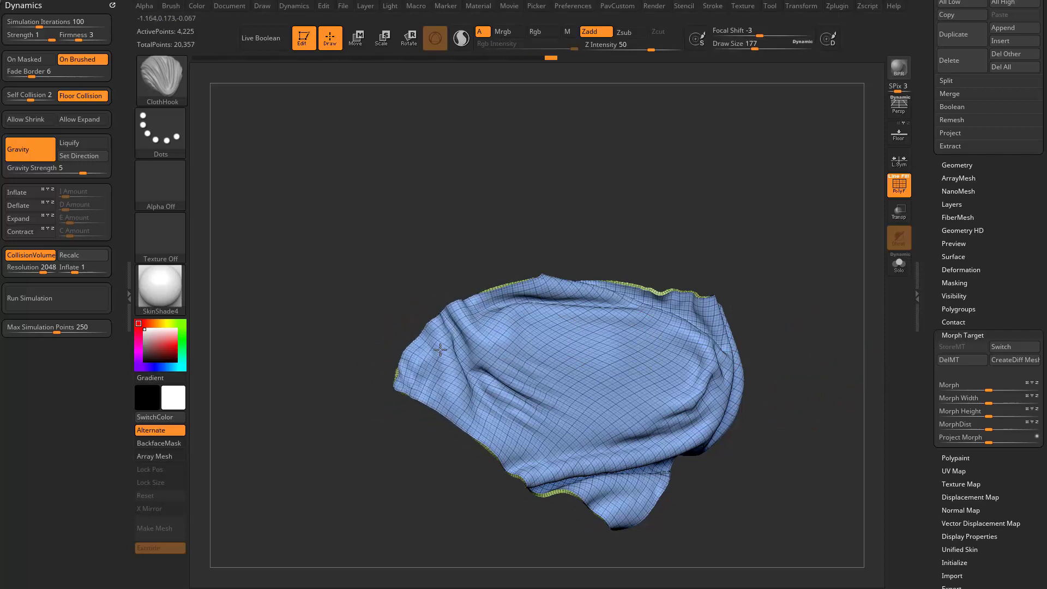
pyautogui.moveTo(518, 342); pyautogui.dragTo(495, 334)
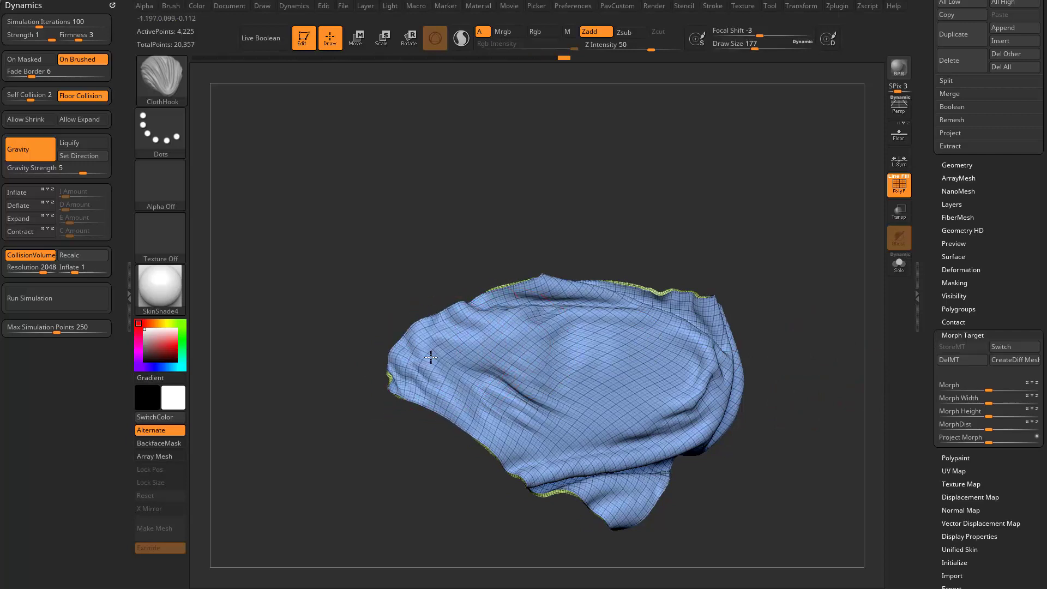
pyautogui.moveTo(437, 360); pyautogui.dragTo(503, 337)
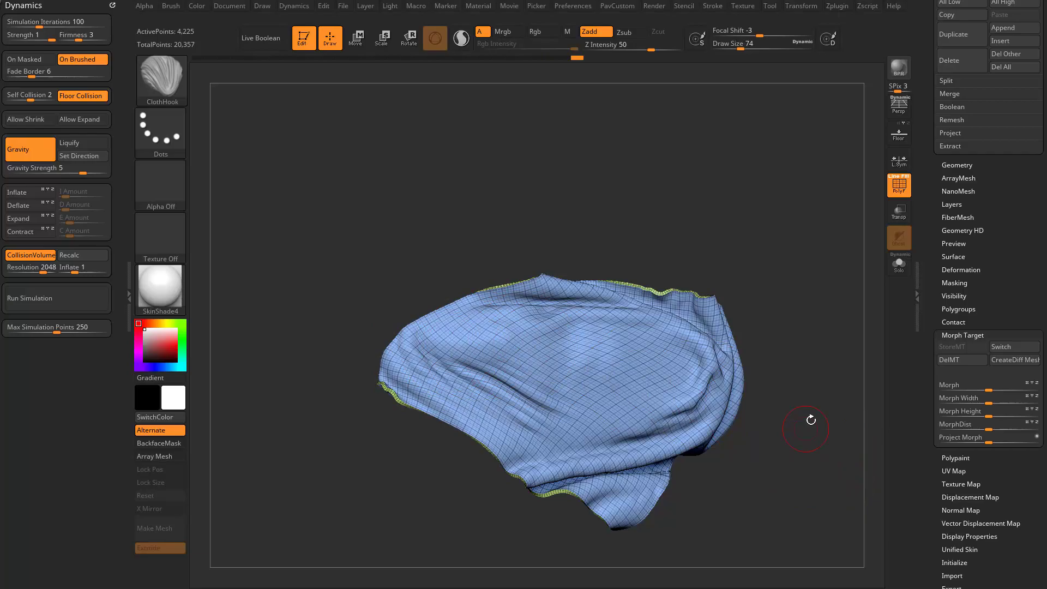